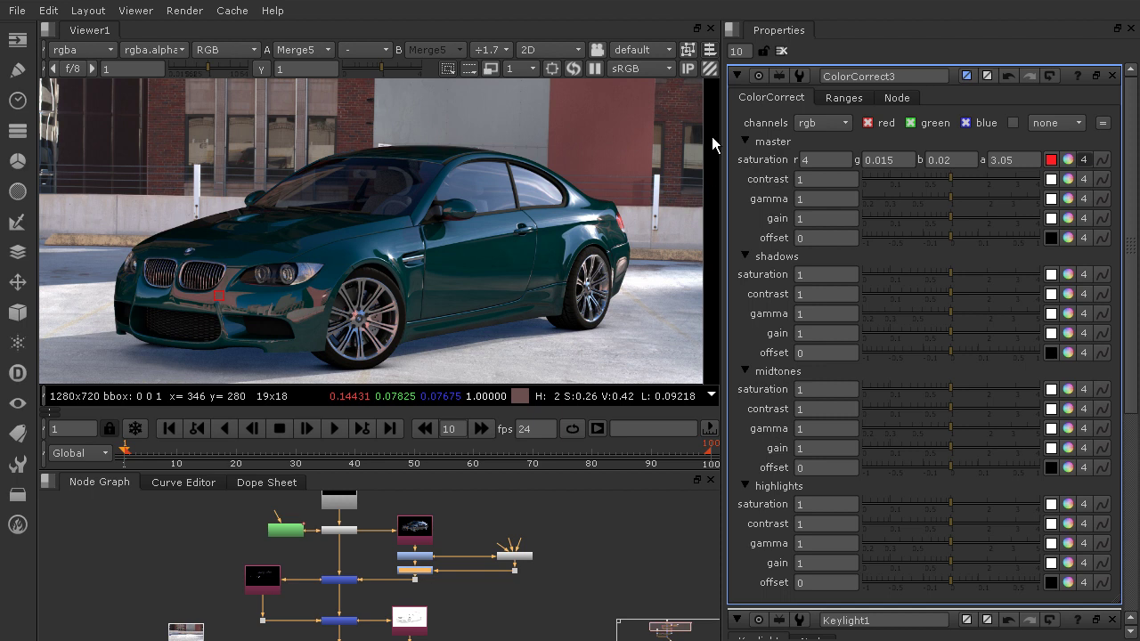
Step: Close all open node properties and deselect every node in the node graph
click(782, 51)
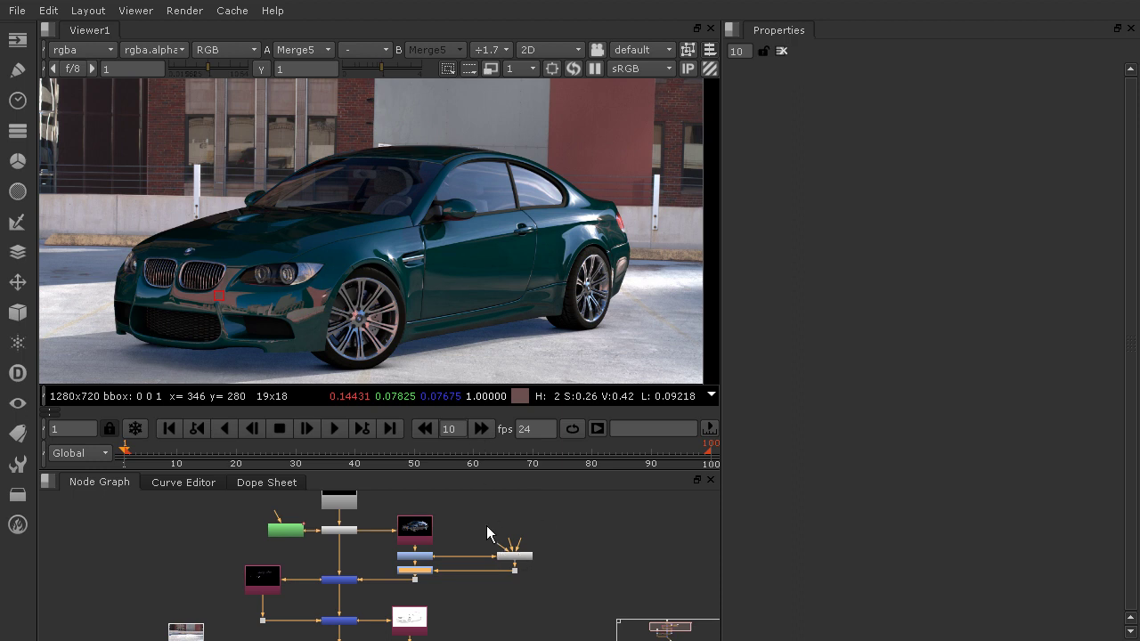
middle_drag(482, 571, 472, 515)
mouse_move(463, 602)
middle_down()
mouse_move(489, 515)
mouse_move(486, 546)
middle_up()
scroll(505, 553, down, 2)
scroll(420, 560, up, 3)
middle_drag(406, 572, 480, 556)
scroll(452, 551, up, 3)
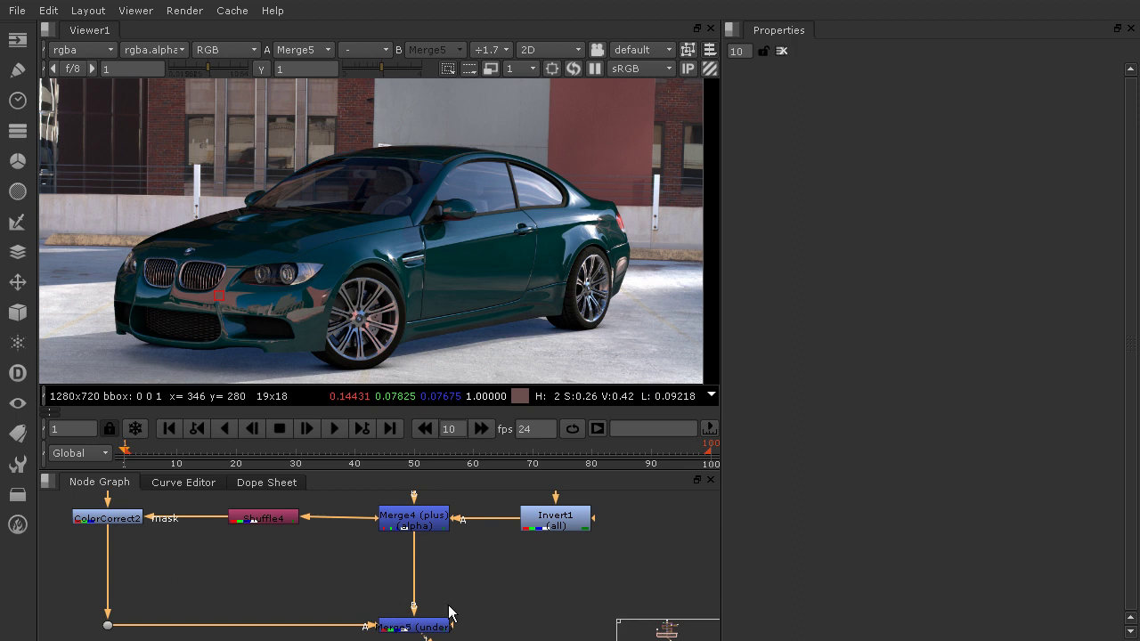
click(535, 606)
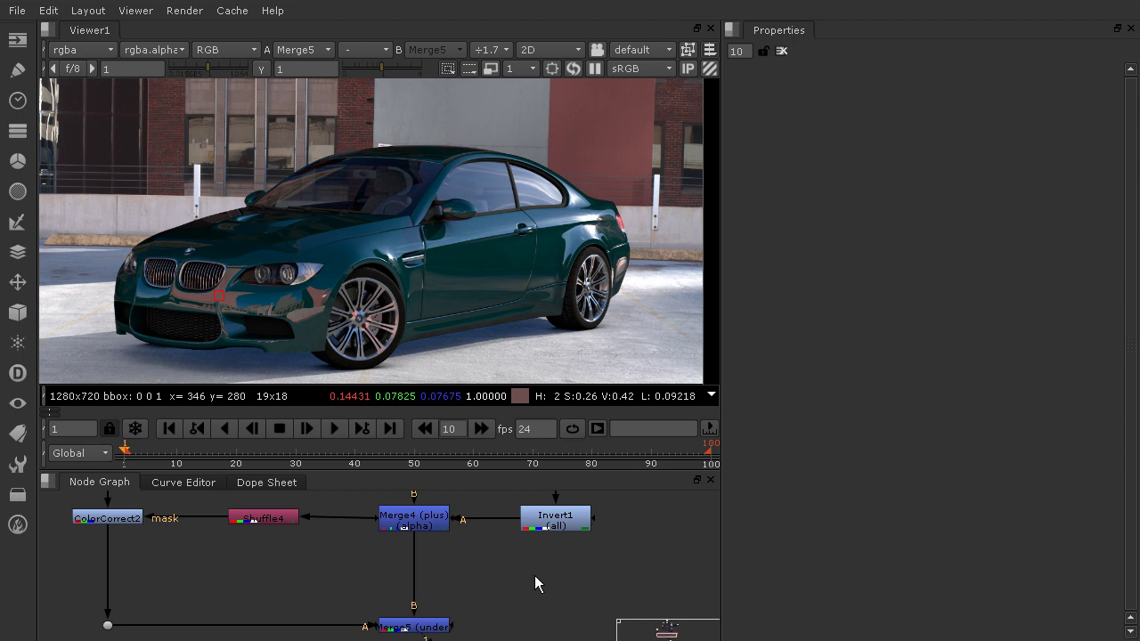
key(Tab)
text(light)
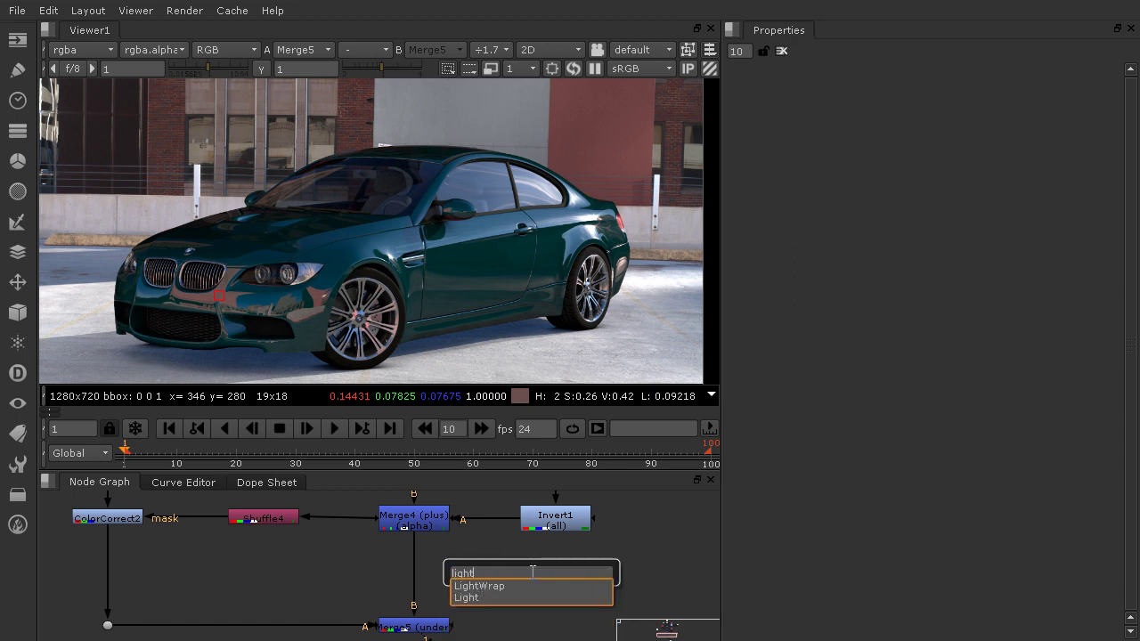
click(511, 598)
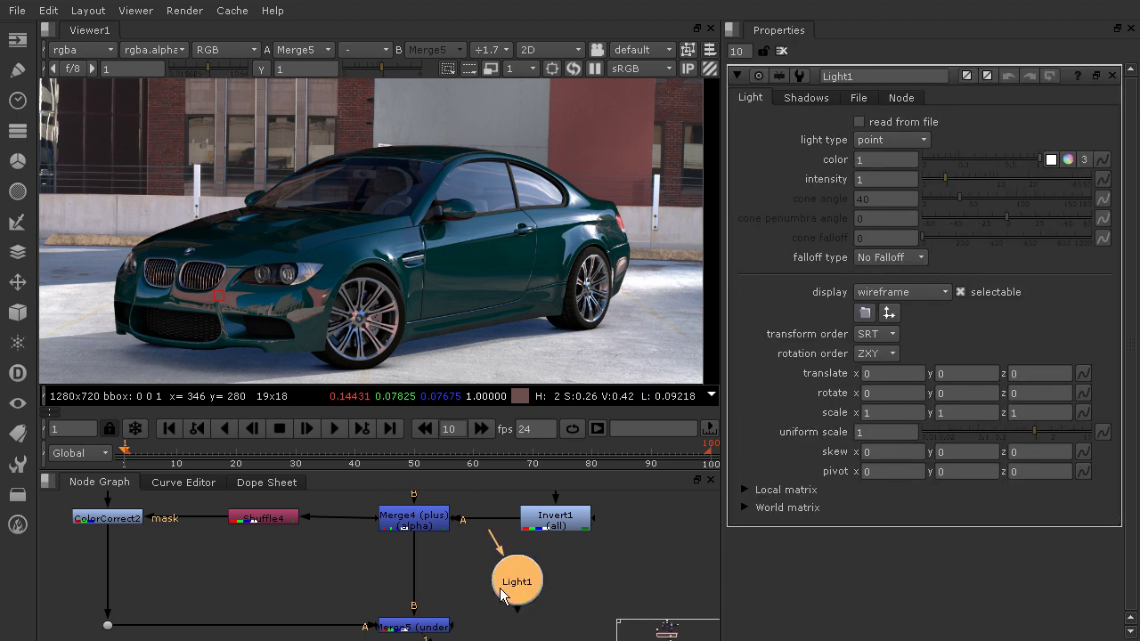
key(Delete)
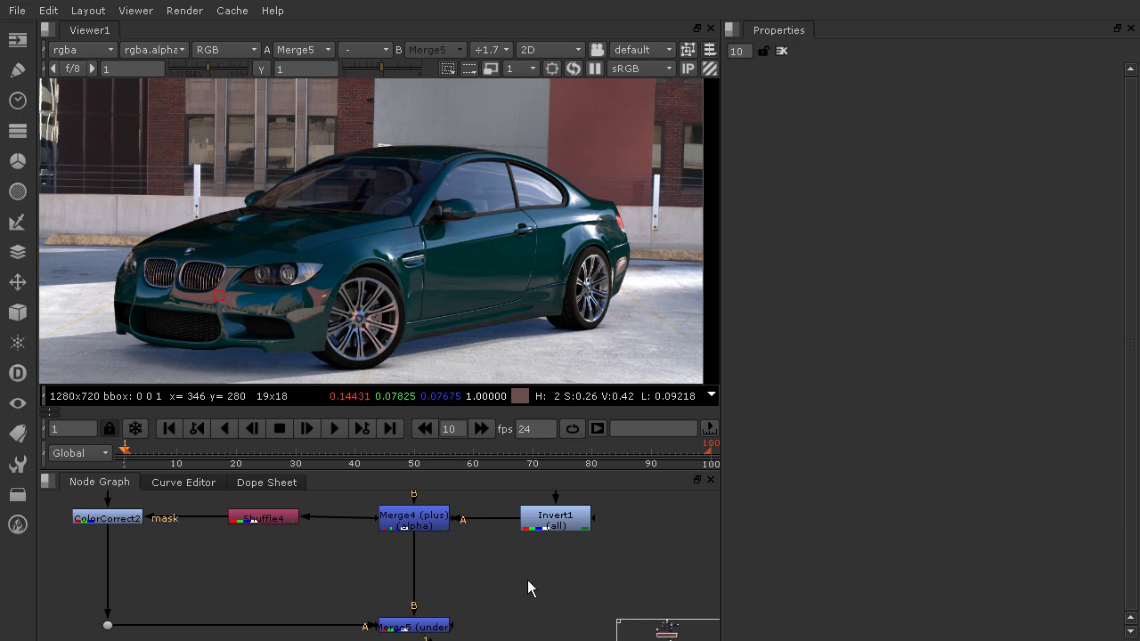
Step: Add a LightWrap node, insert it between Merge4 and Merge5 through its A input, and align it beneath Merge4
key(Tab)
text(lig)
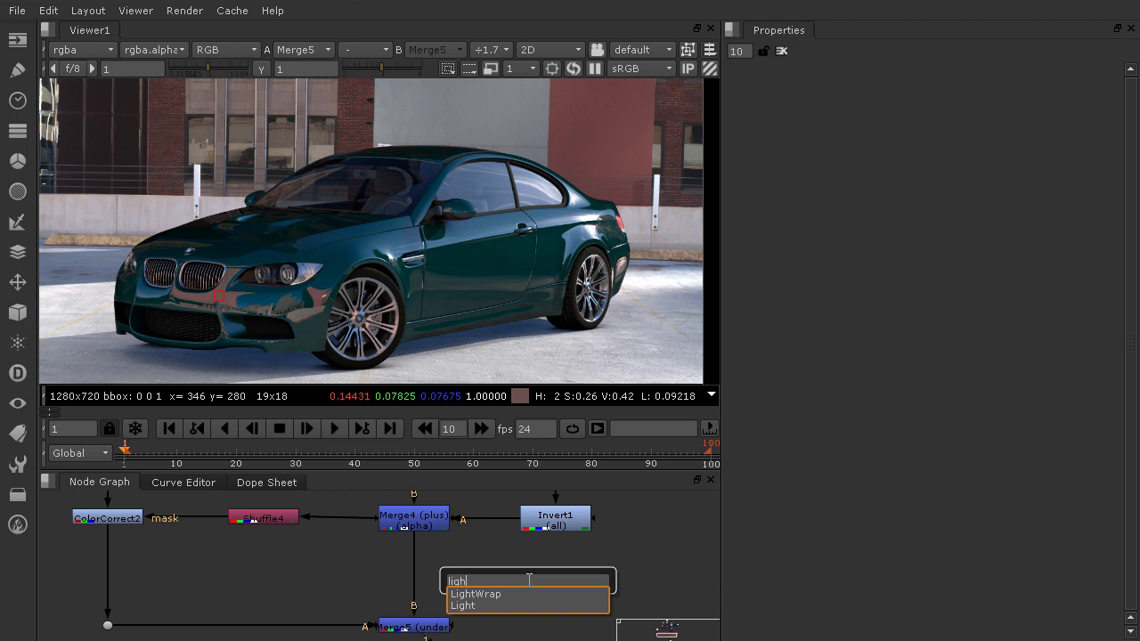
click(503, 595)
drag(535, 580, 304, 594)
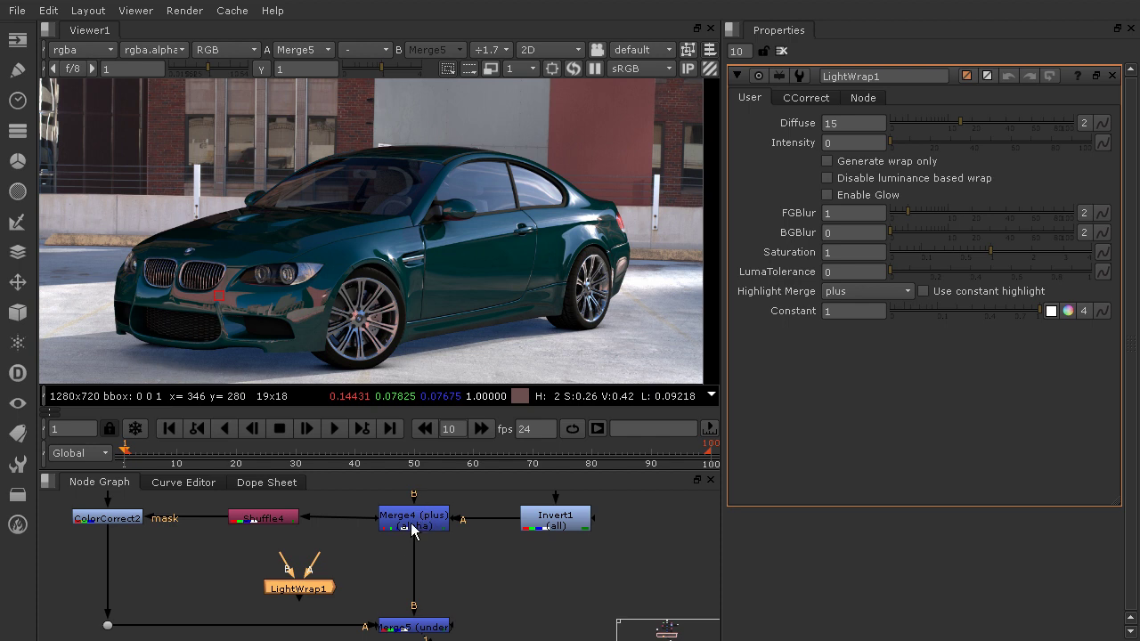
drag(326, 591, 408, 527)
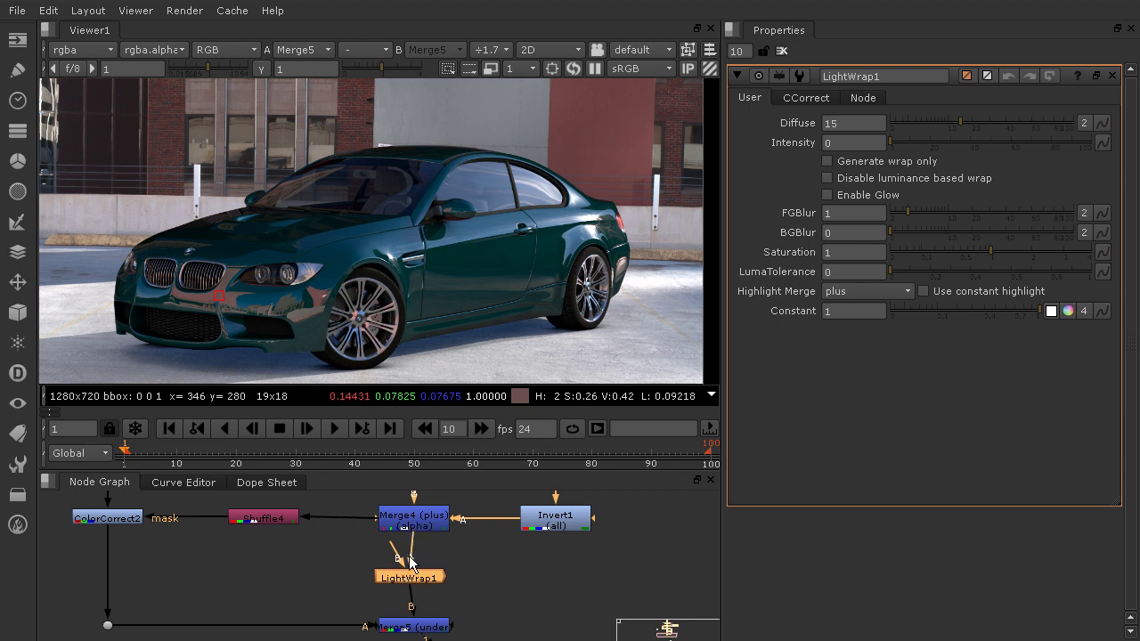
click(415, 523)
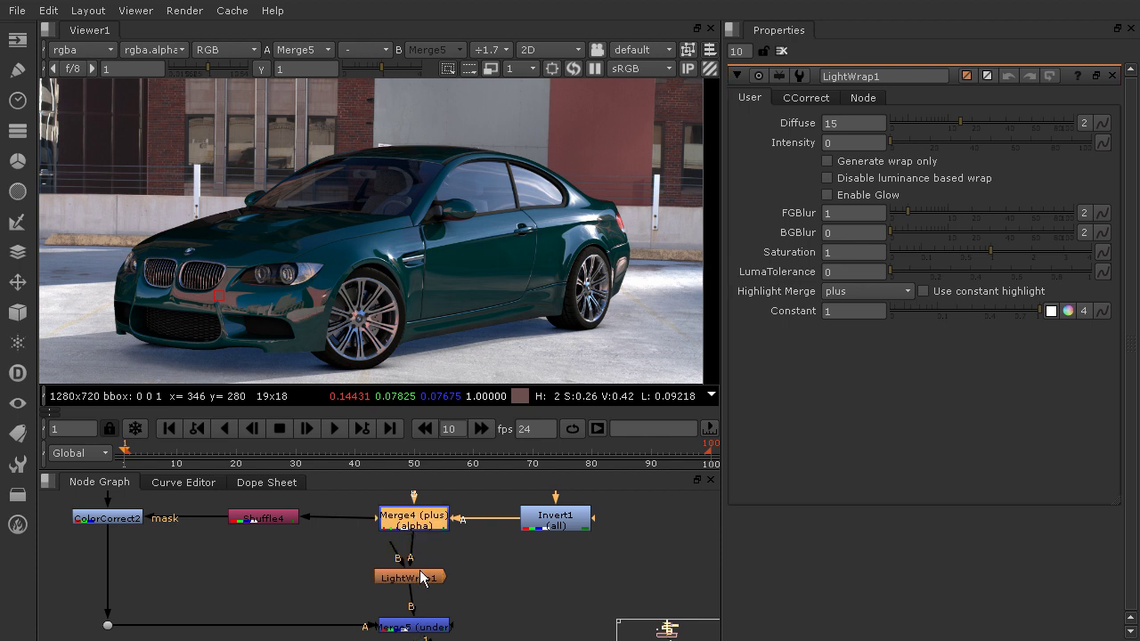
drag(421, 579, 425, 579)
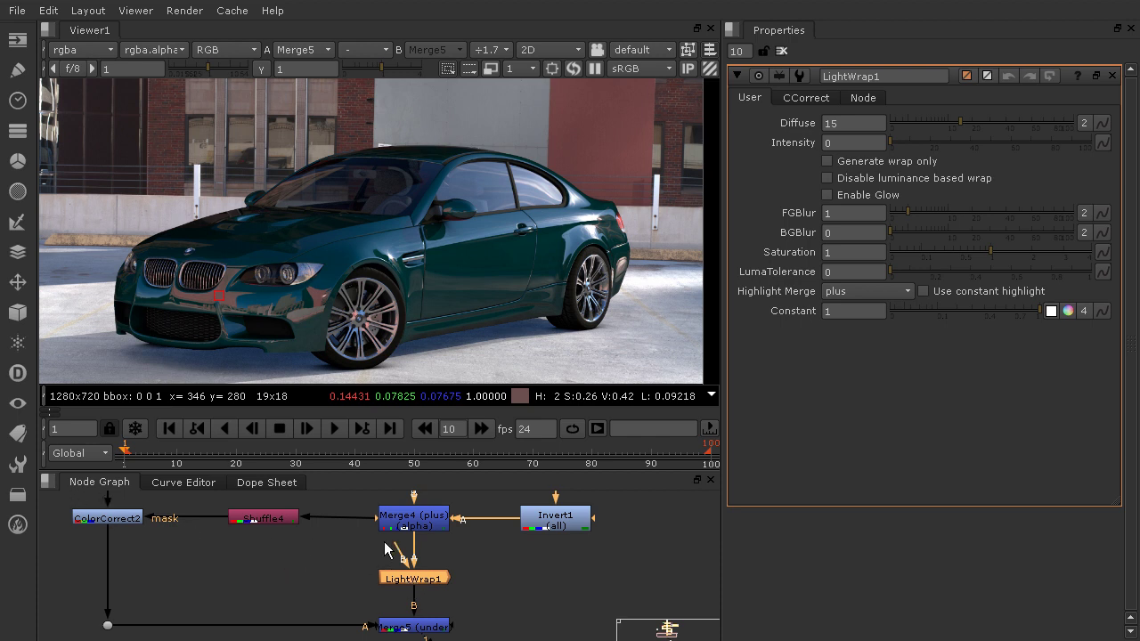
Step: Add a dot on the connection below ColorCorrect2 and connect LightWrap1's B input to it, keeping the line horizontal
drag(396, 557, 446, 611)
mouse_move(107, 573)
ctrl+mouse_down()
mouse_move(184, 571)
mouse_move(108, 574)
ctrl+mouse_up()
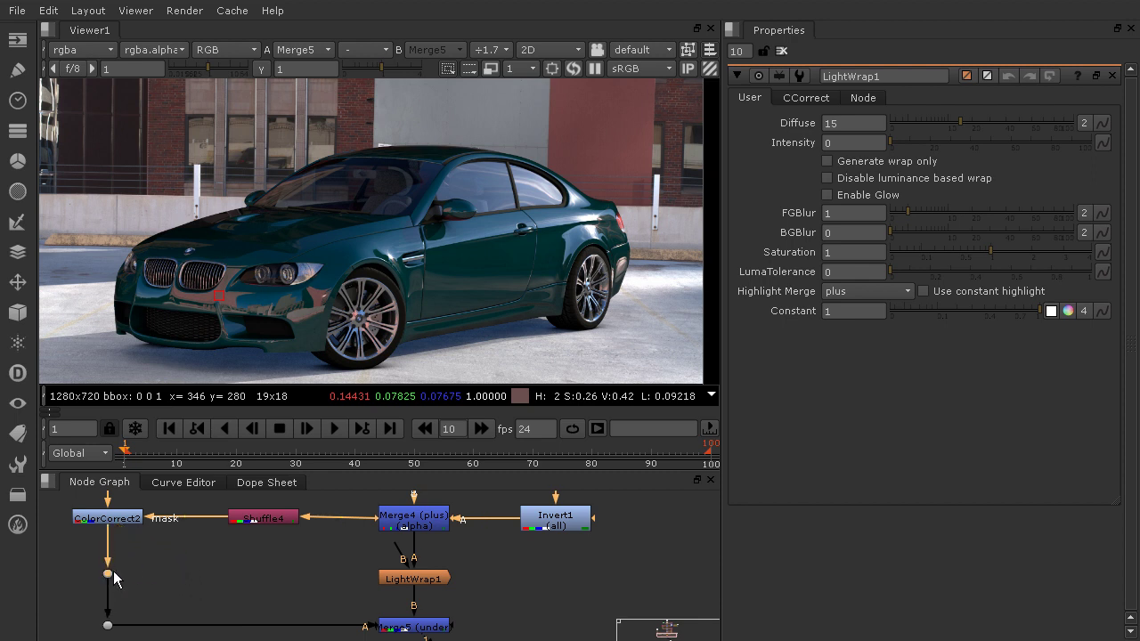
drag(397, 550, 110, 575)
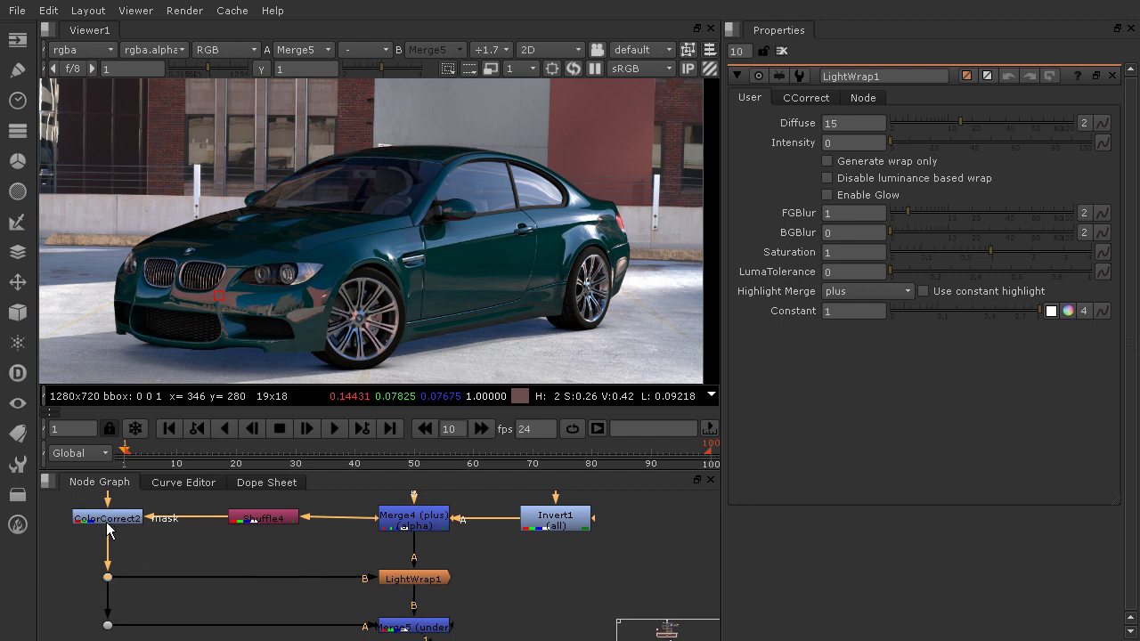
drag(131, 576, 108, 577)
Step: Set LightWrap1's Intensity to 94
click(427, 580)
drag(894, 142, 1079, 153)
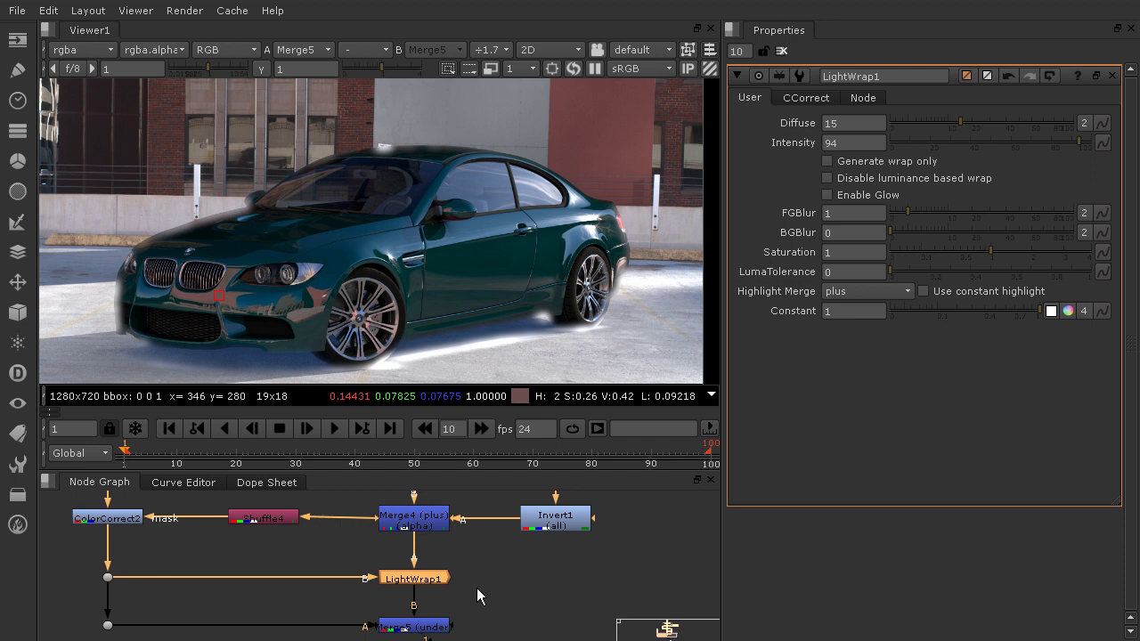
Step: Inspect the alpha channel of the Merge5 composite around the car and its shadow, and return the display to RGB
middle_drag(467, 585, 454, 508)
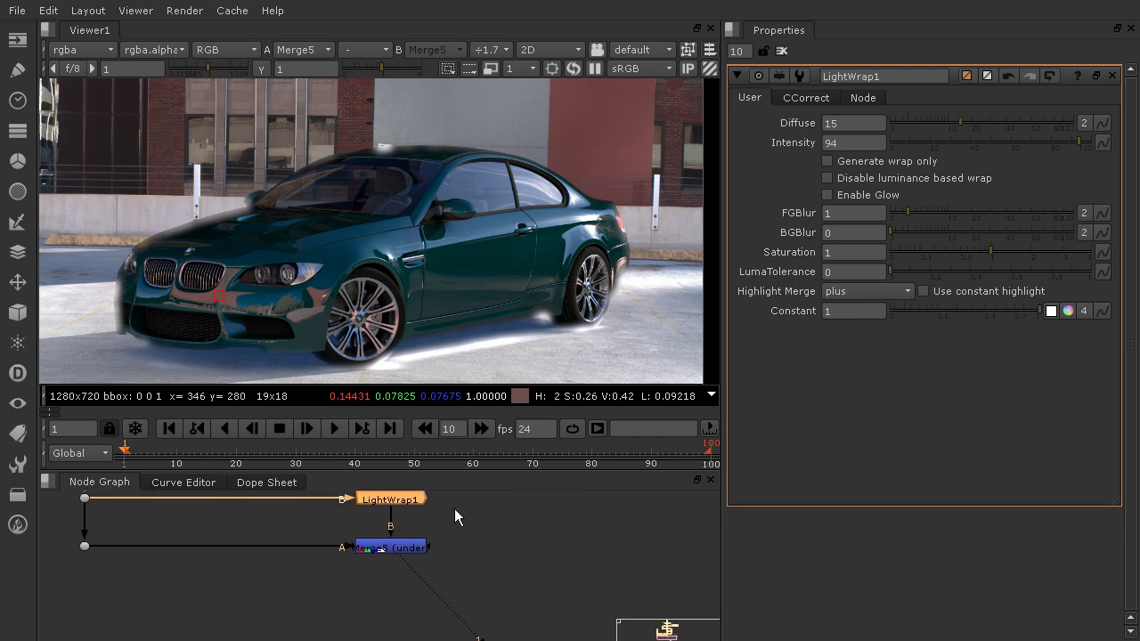
click(392, 551)
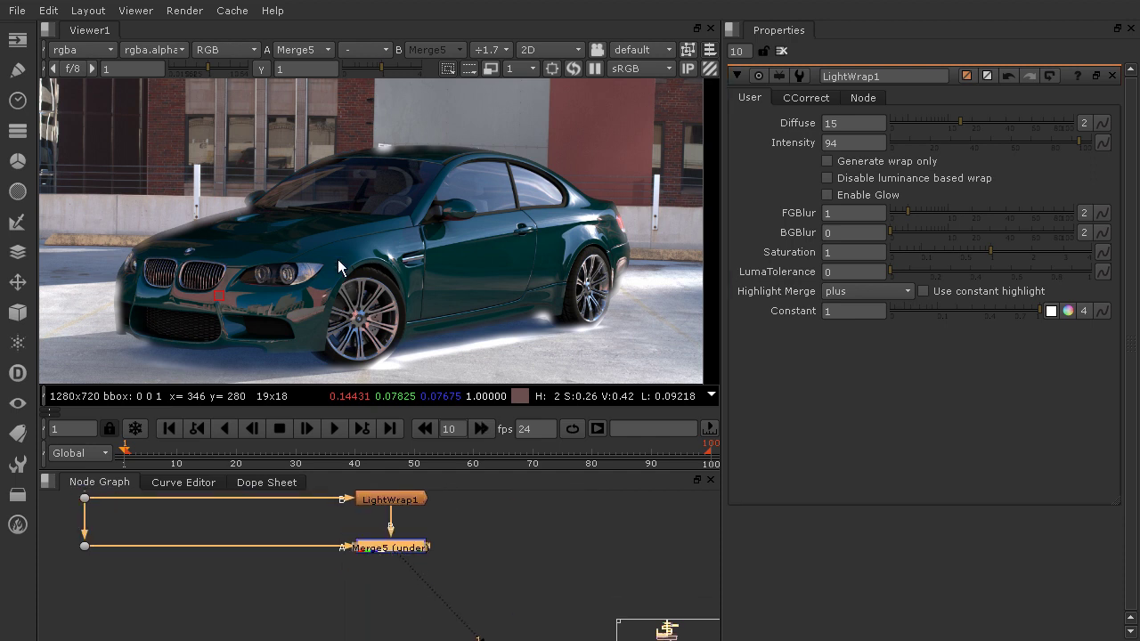
click(218, 51)
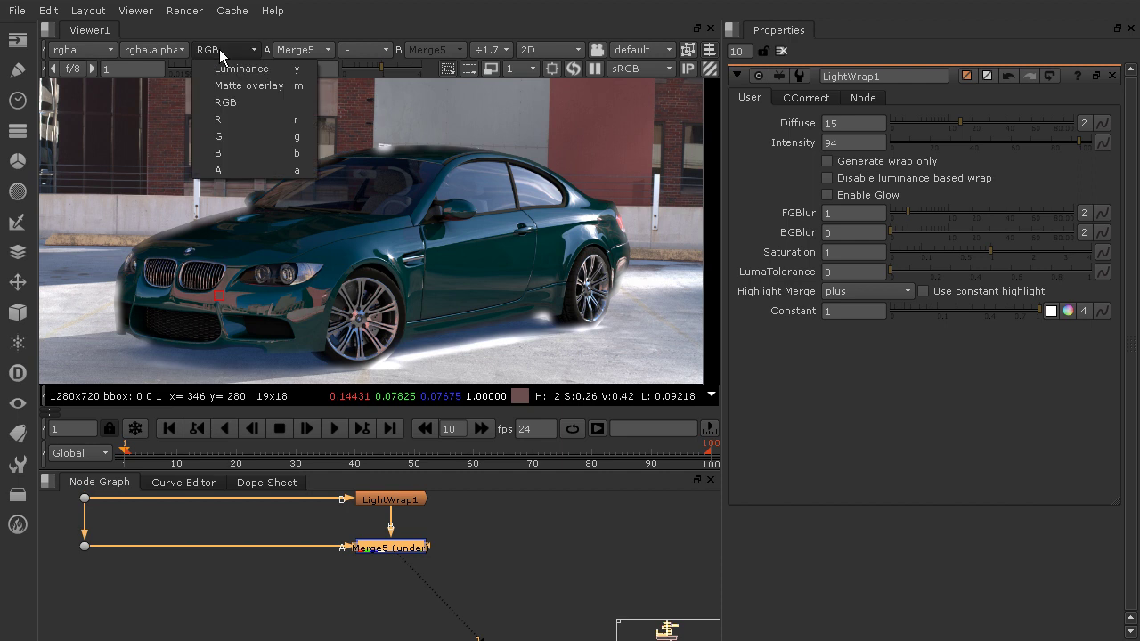
click(228, 168)
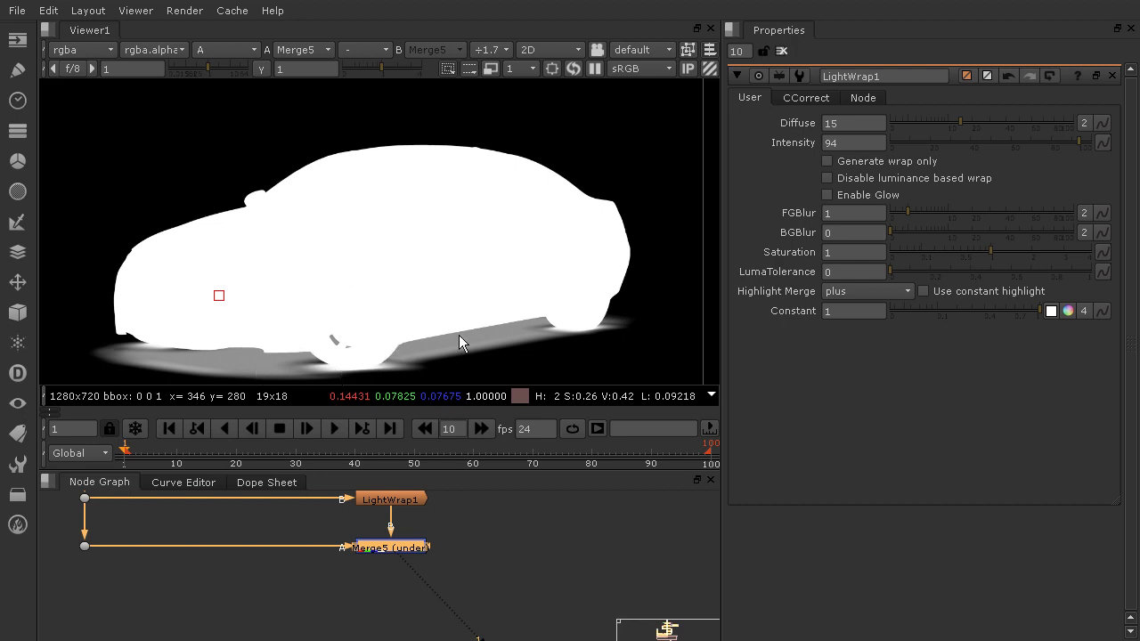
click(465, 544)
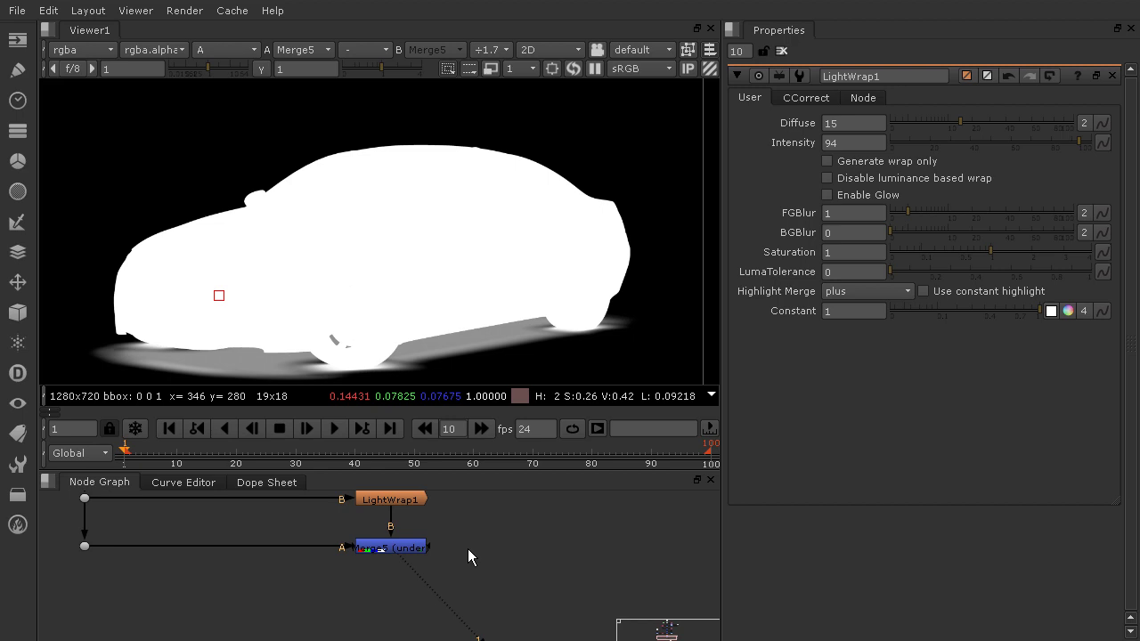
click(223, 50)
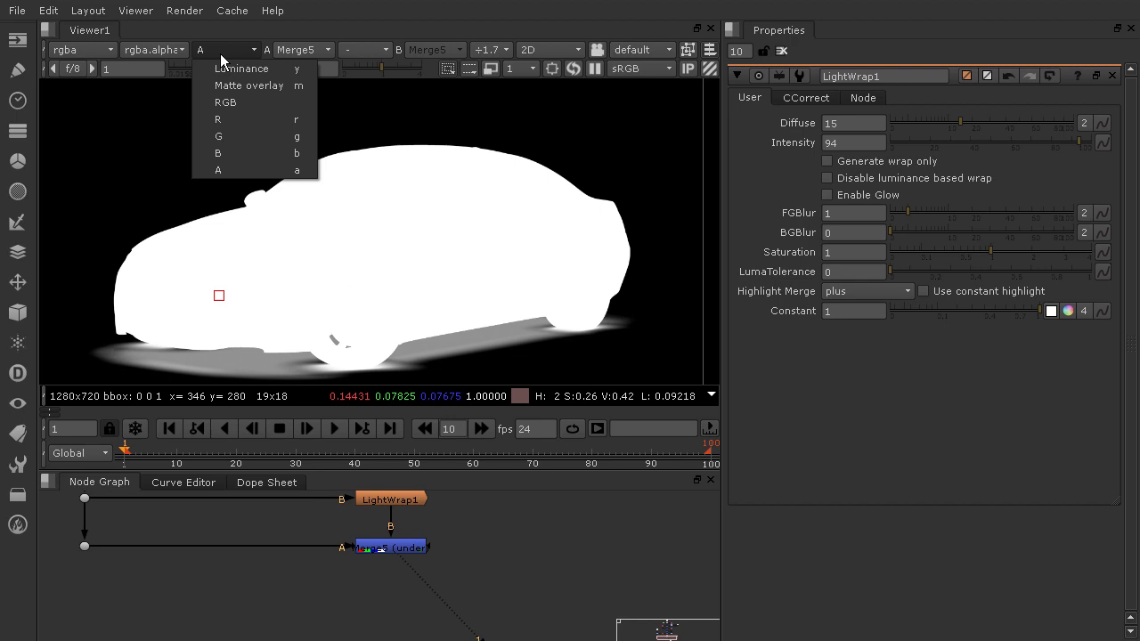
click(223, 102)
Step: Trace the node tree upstream from LightWrap1 past Merge4 and Invert1 to the car's Read2 node
scroll(397, 512, down, 3)
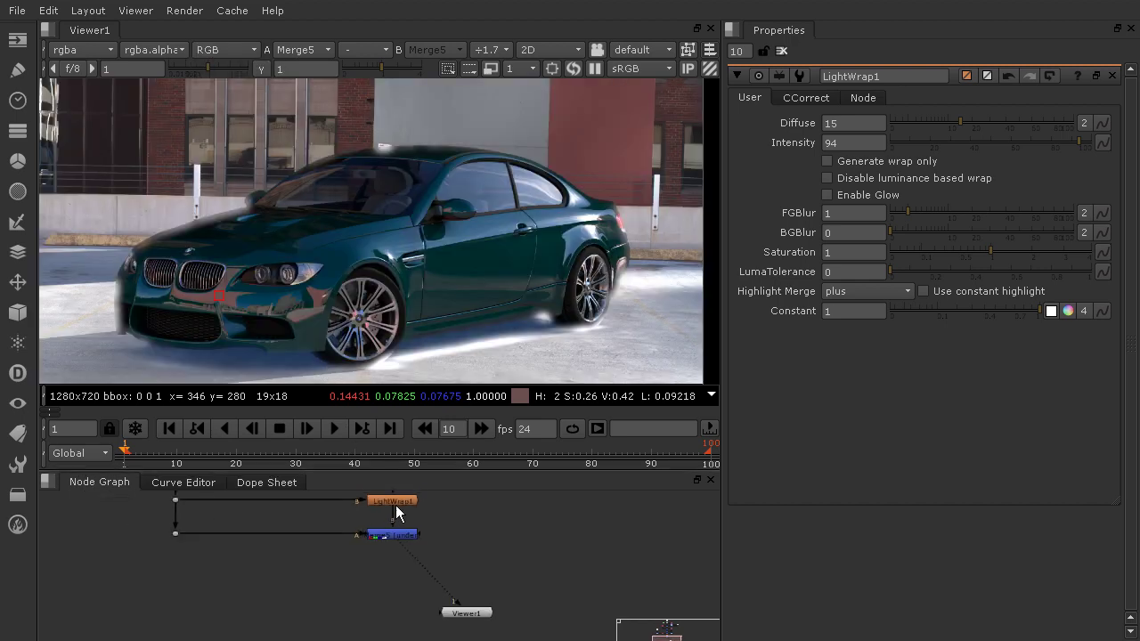
middle_drag(396, 513, 400, 556)
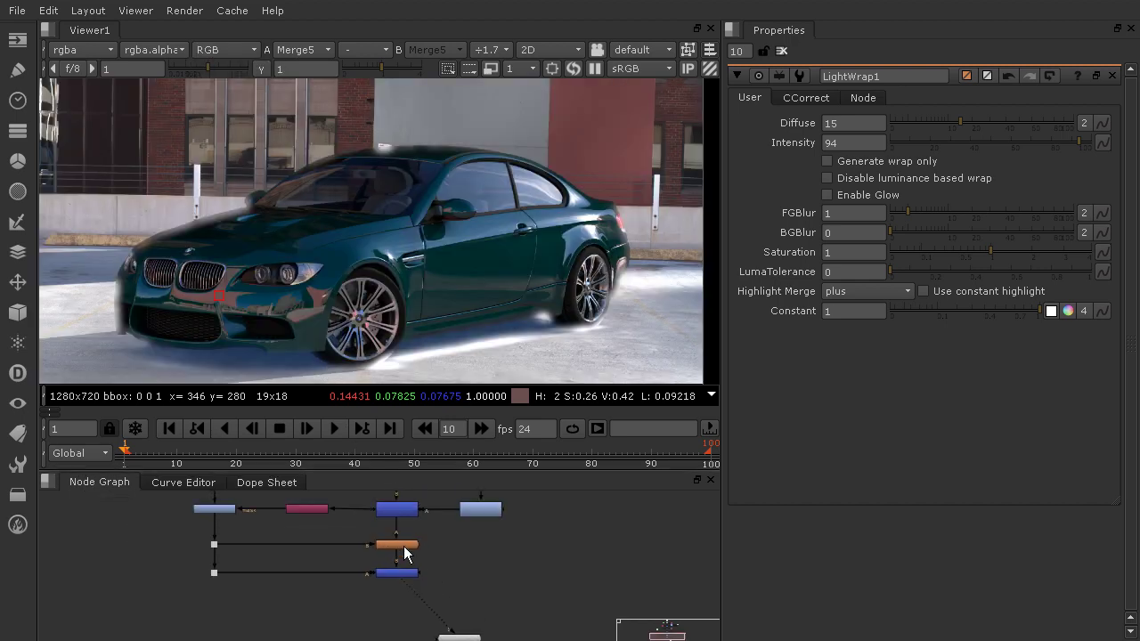
key(f)
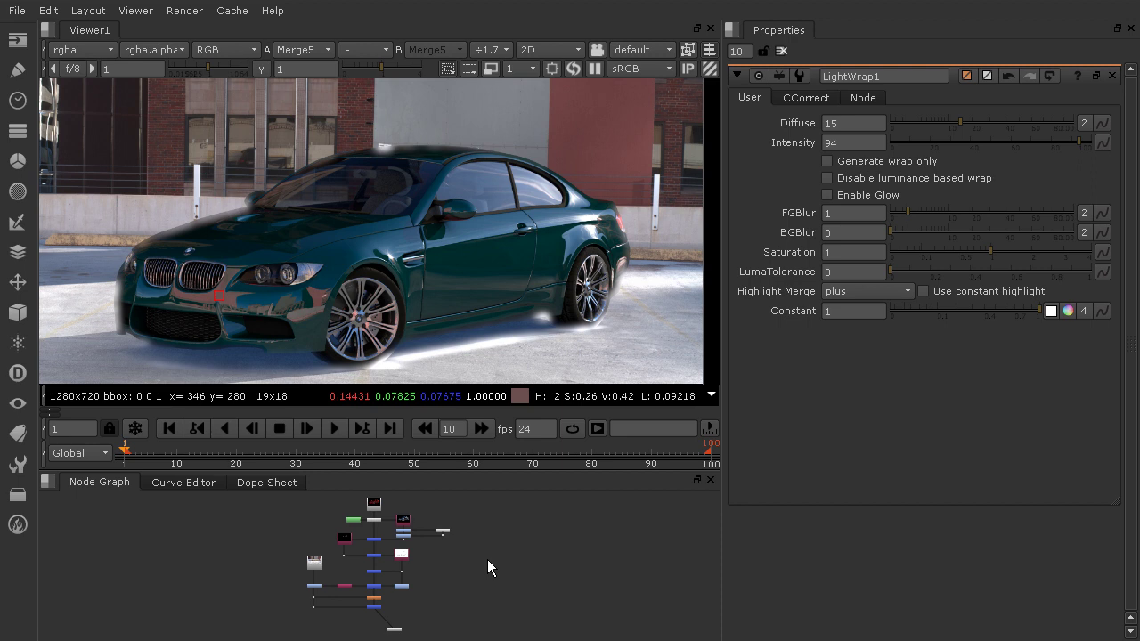
scroll(428, 590, up, 5)
scroll(363, 587, up, 4)
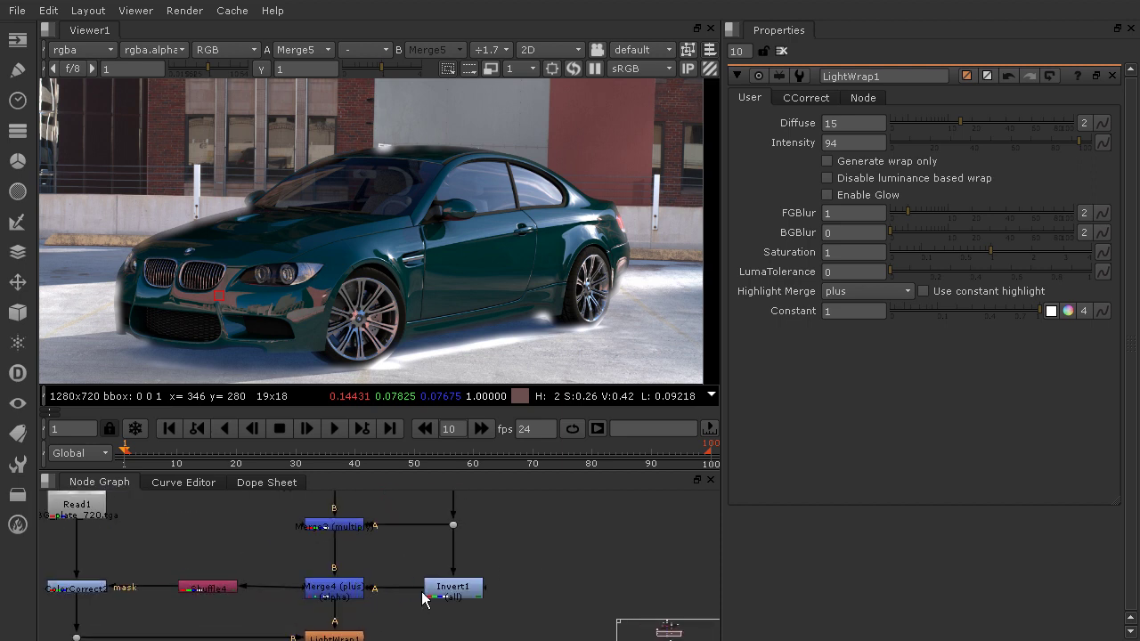
click(347, 593)
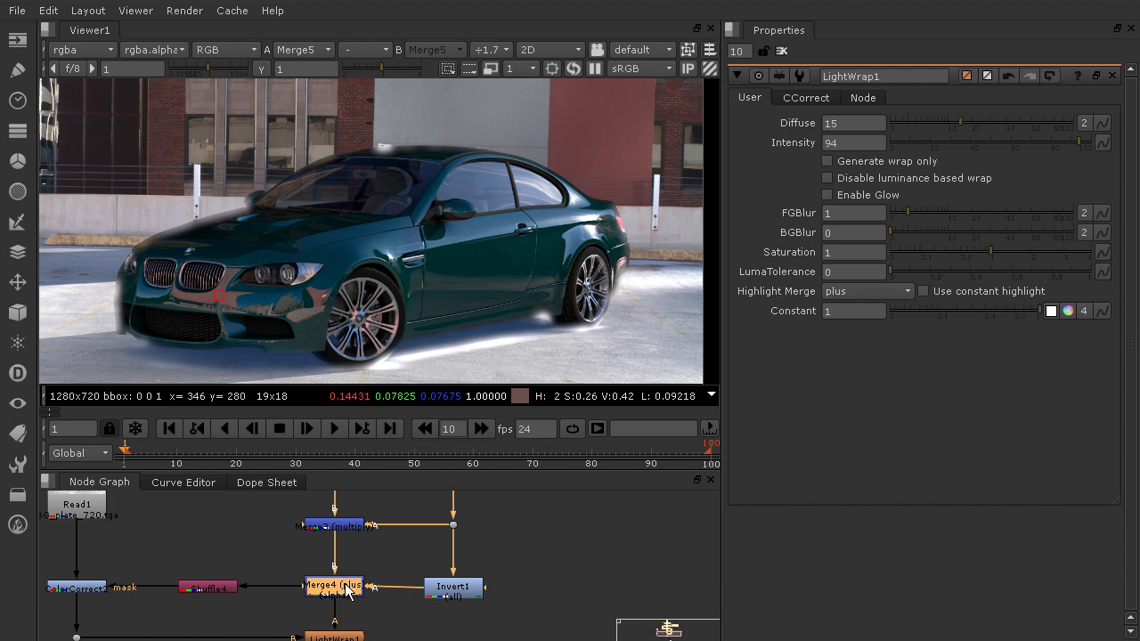
click(461, 594)
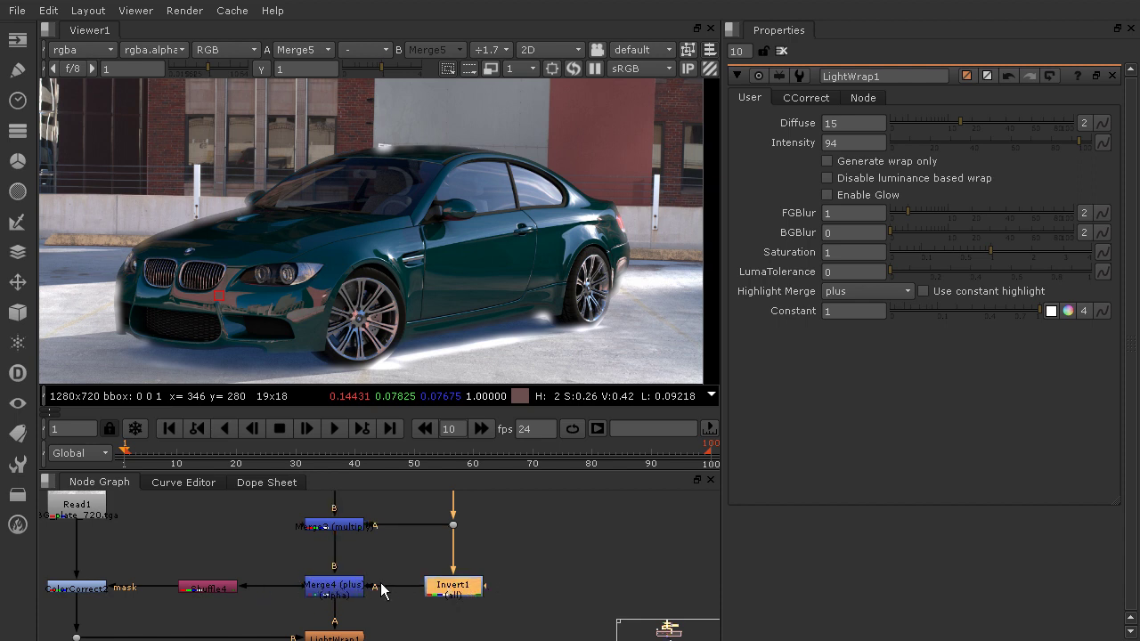
scroll(352, 521, down, 5)
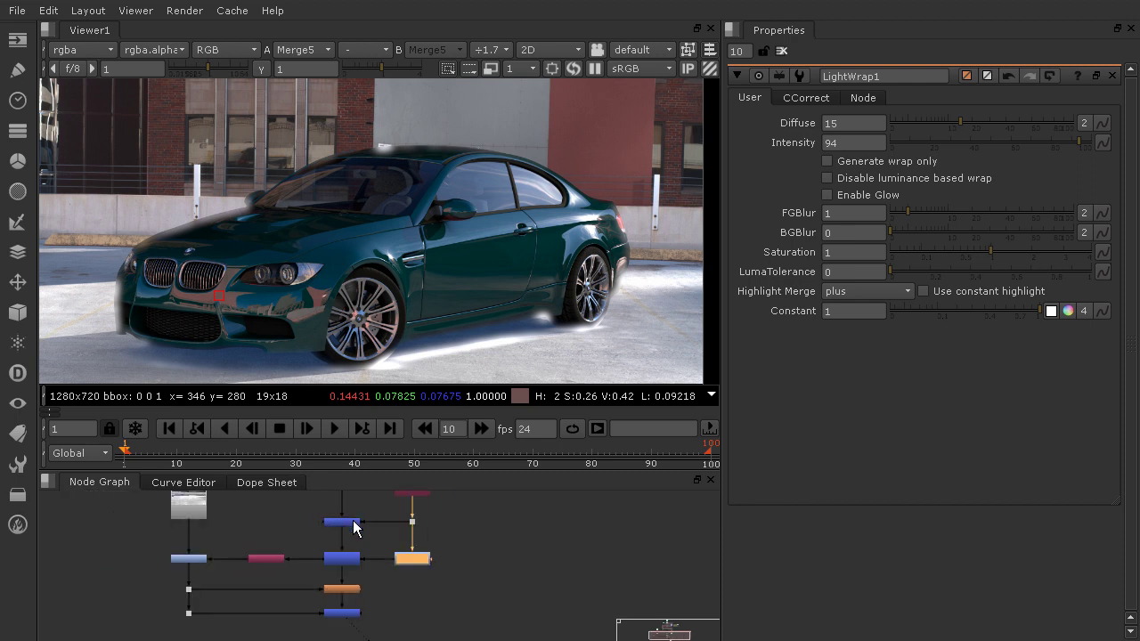
middle_drag(358, 505, 353, 578)
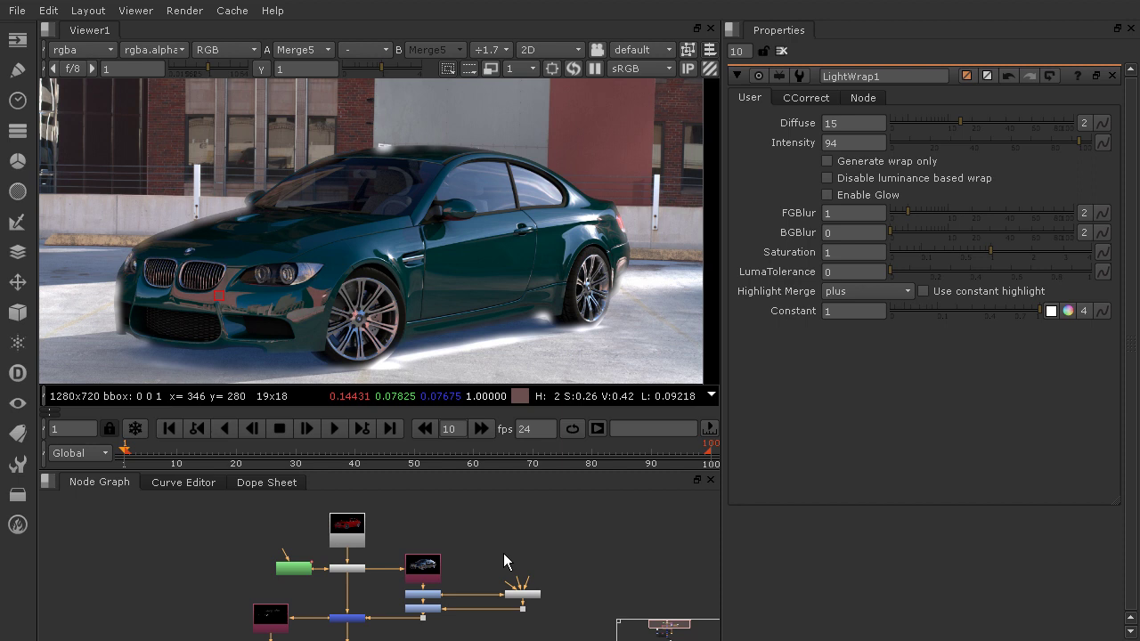
Step: Move the Read2 node upward to make room between it and HueShift1
drag(360, 544, 354, 513)
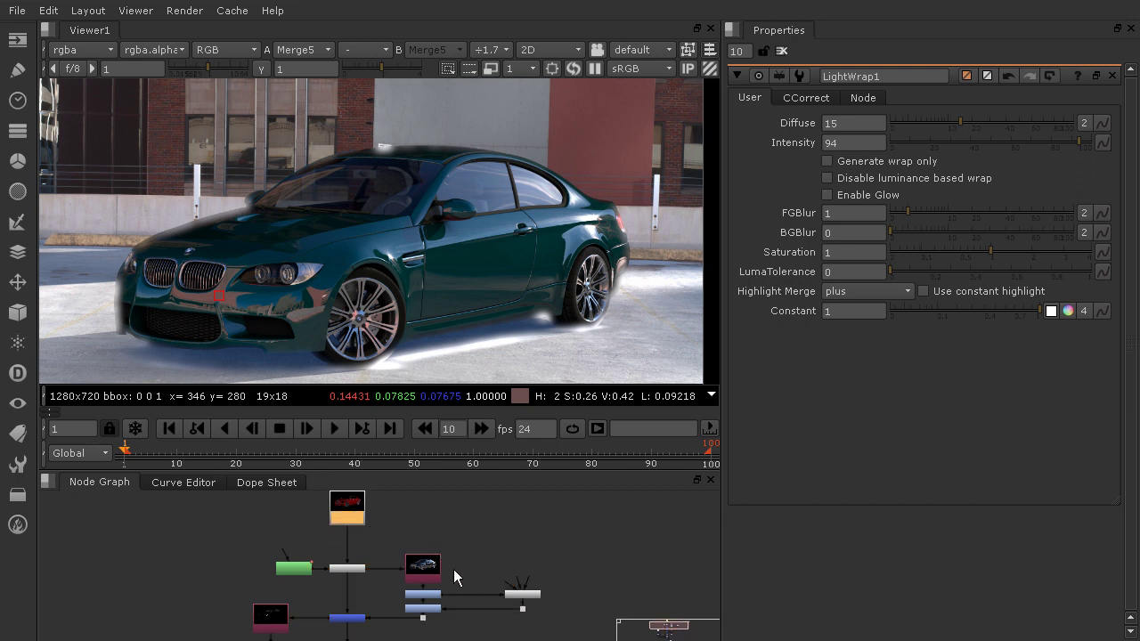
scroll(355, 520, up, 3)
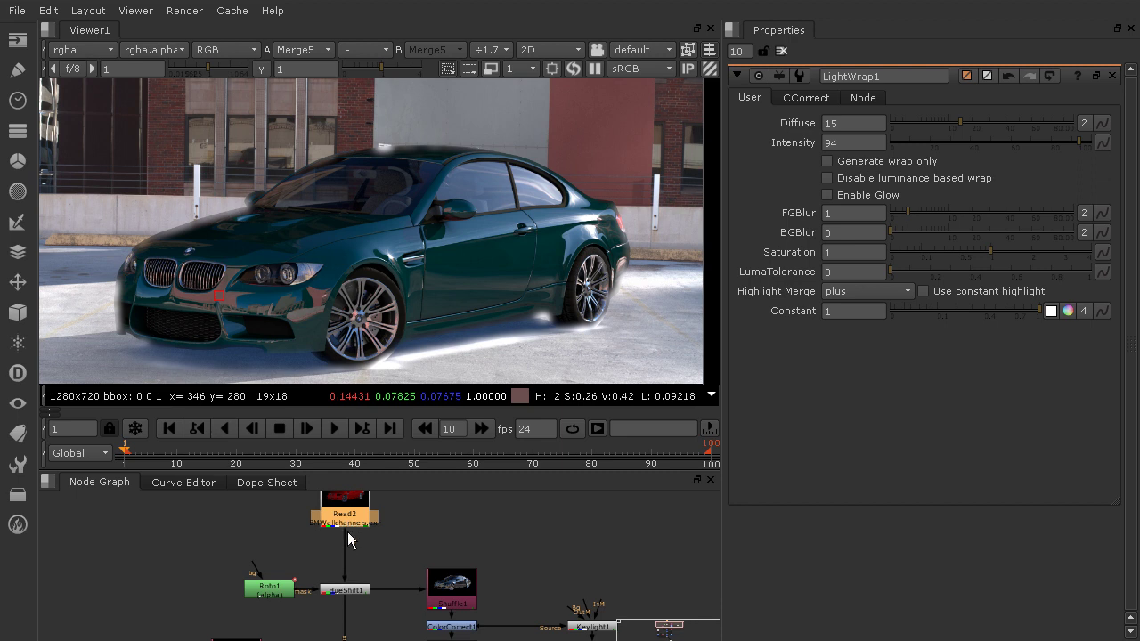
scroll(353, 536, up, 2)
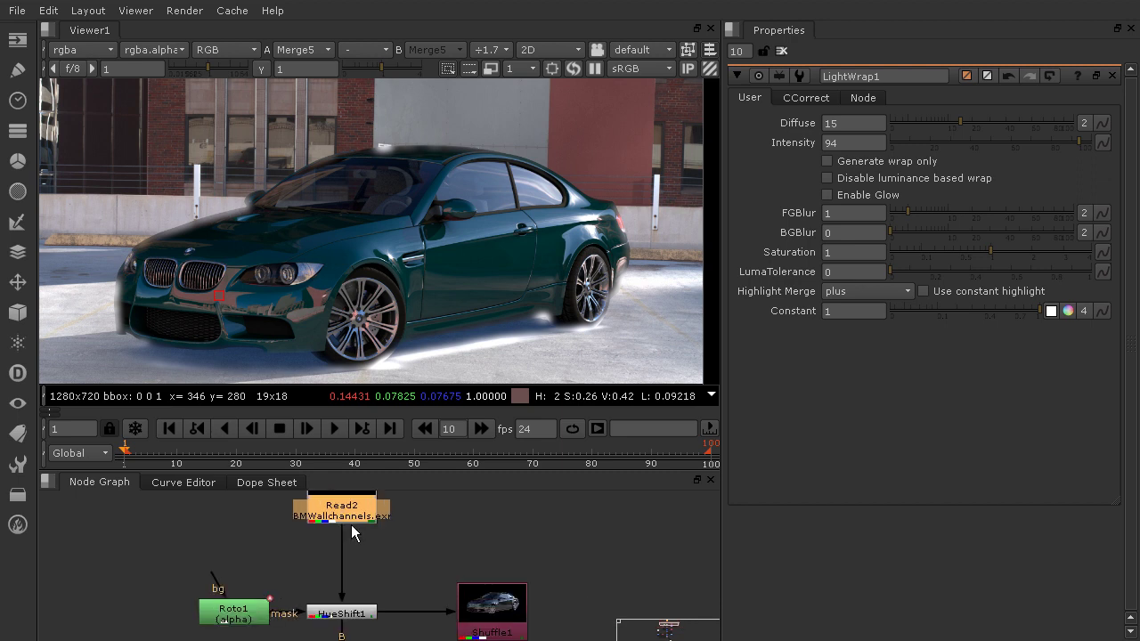
middle_drag(349, 524, 349, 553)
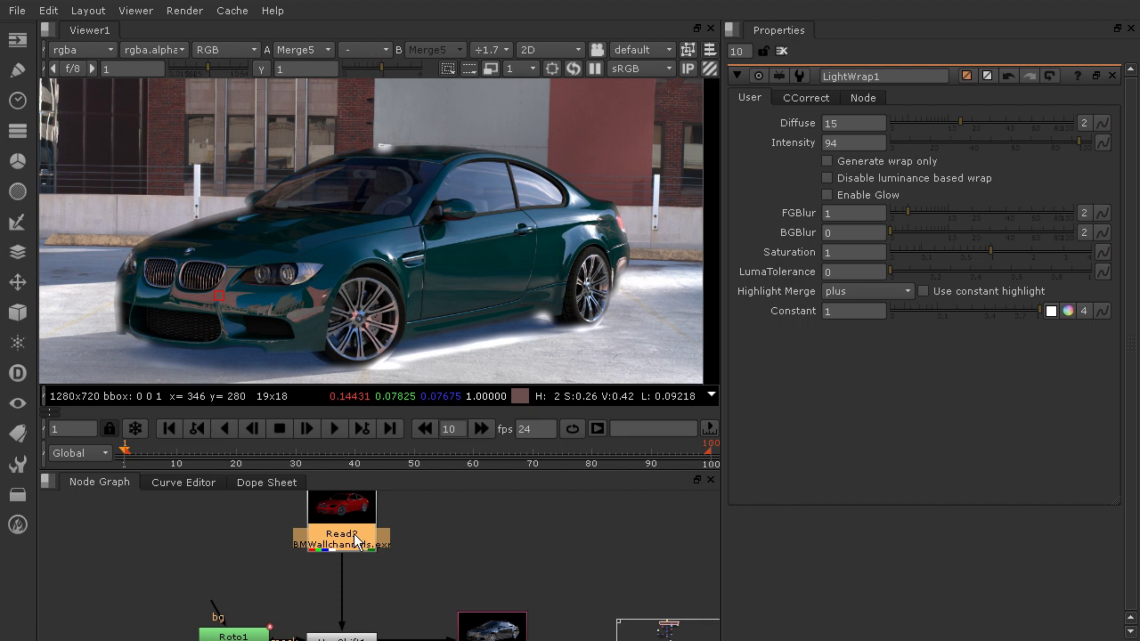
middle_drag(361, 541, 490, 502)
middle_drag(429, 583, 410, 487)
middle_drag(428, 540, 320, 551)
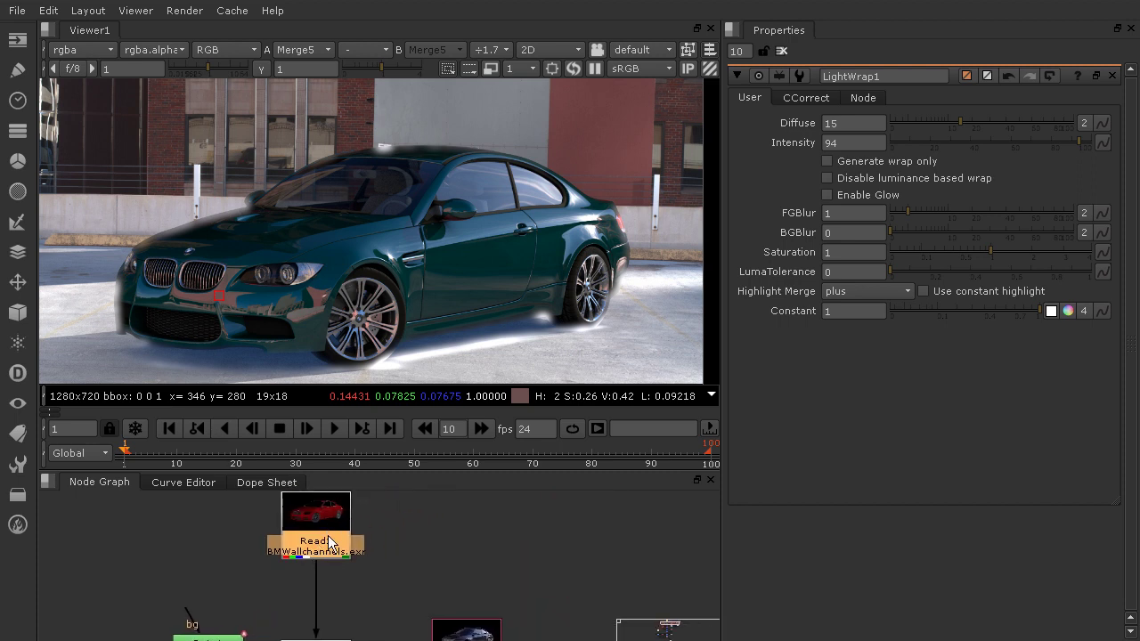
drag(330, 541, 331, 515)
middle_drag(335, 547, 416, 567)
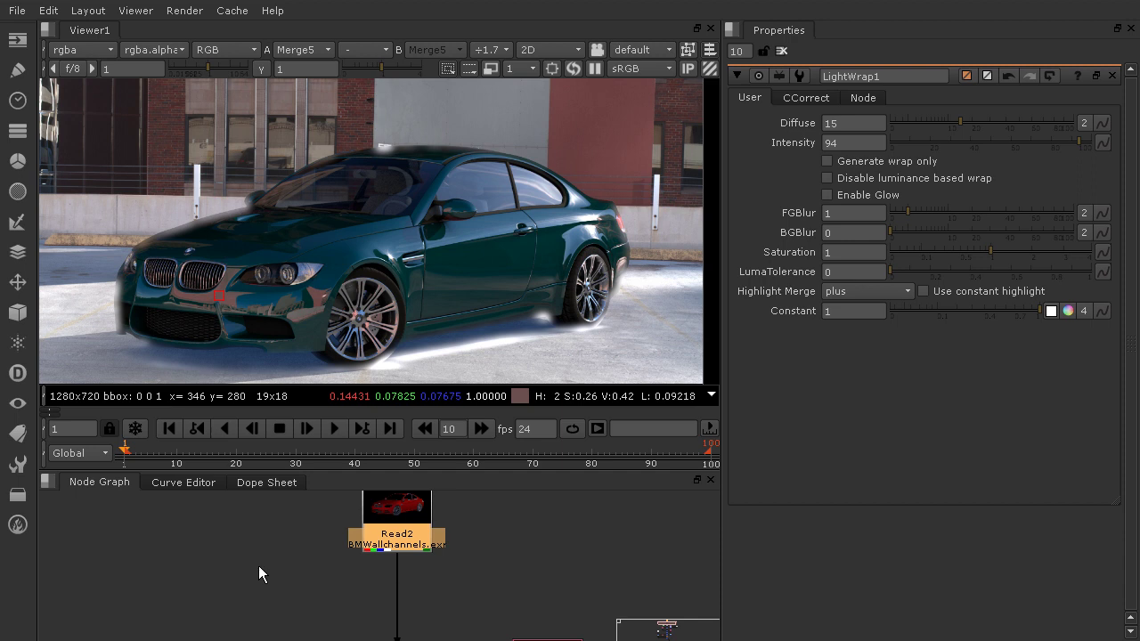
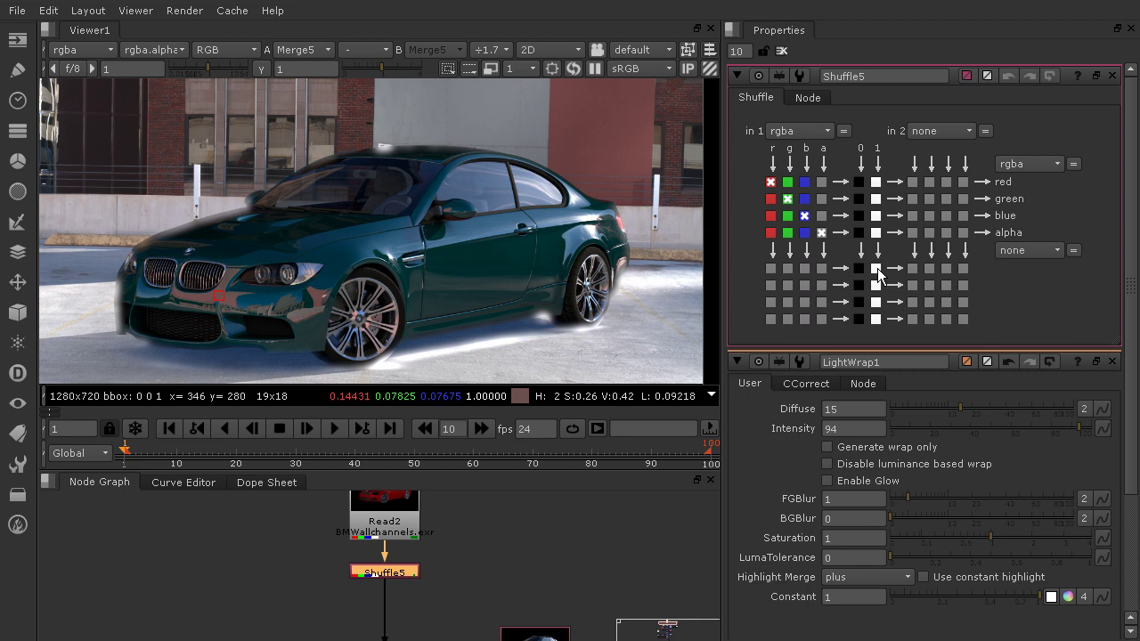
click(819, 130)
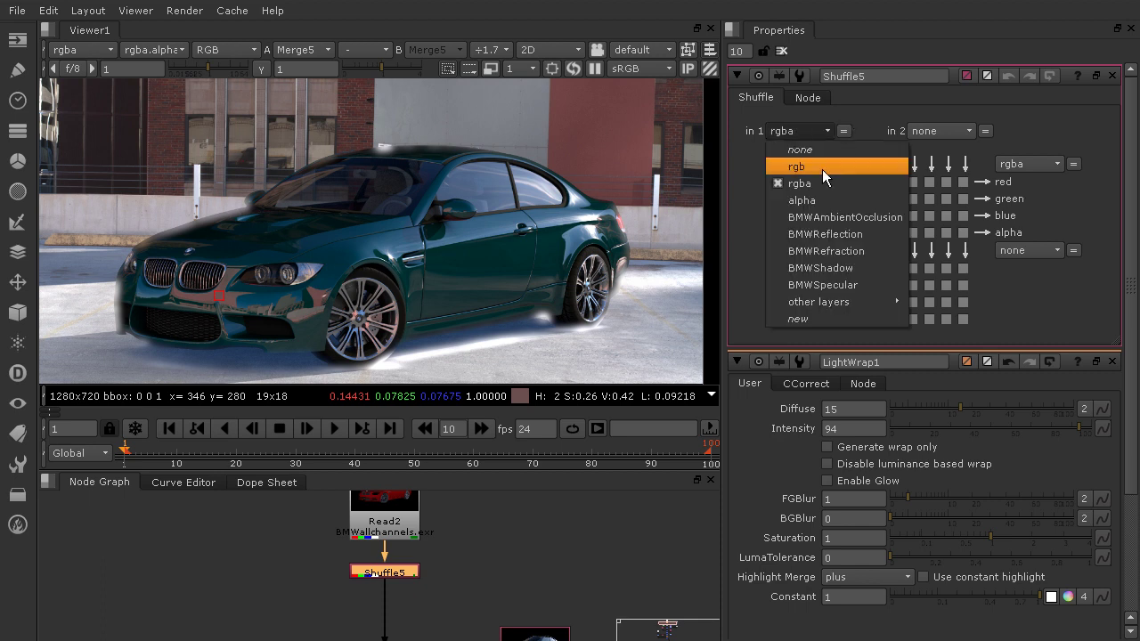
click(822, 201)
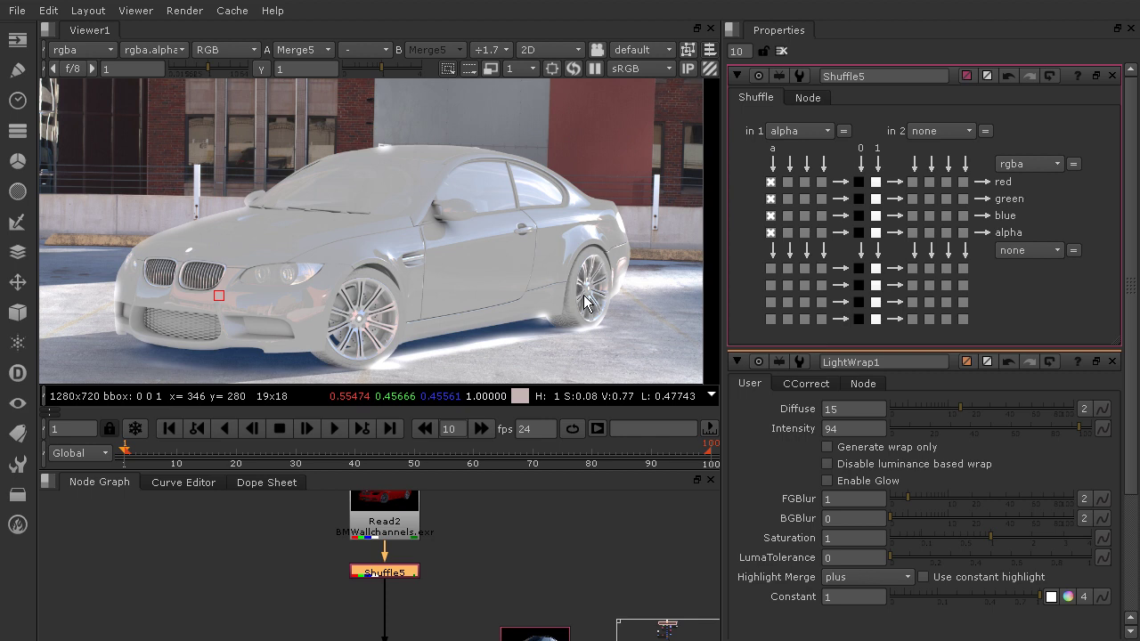
click(784, 134)
click(806, 184)
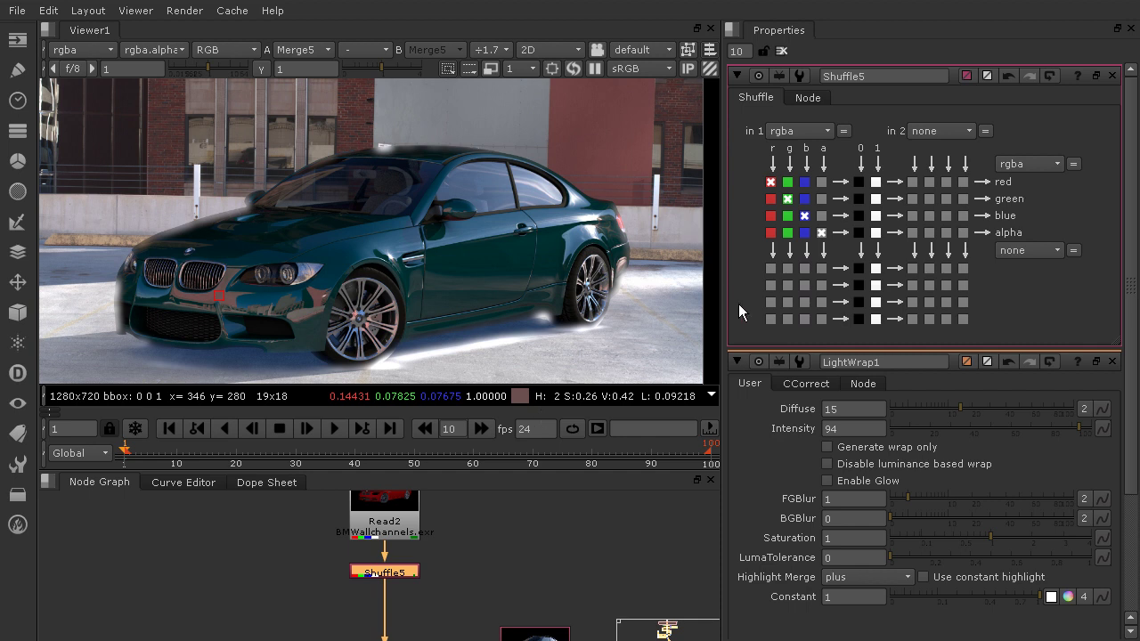
Step: Start a new output layer for Shuffle5 and name it BMWMattes
click(1058, 163)
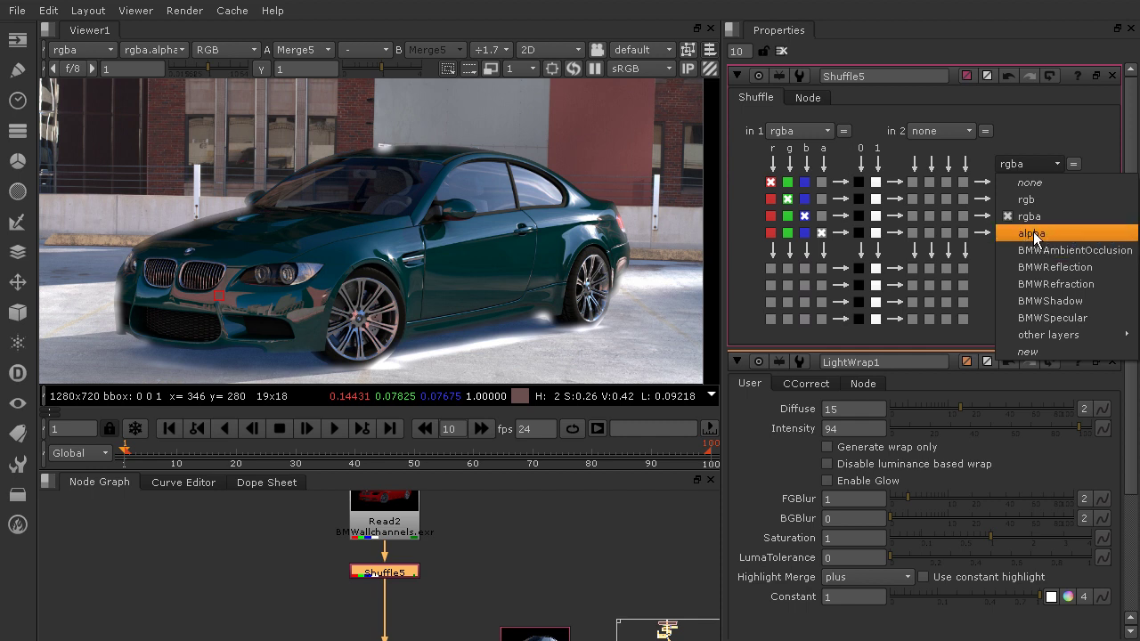
click(1035, 352)
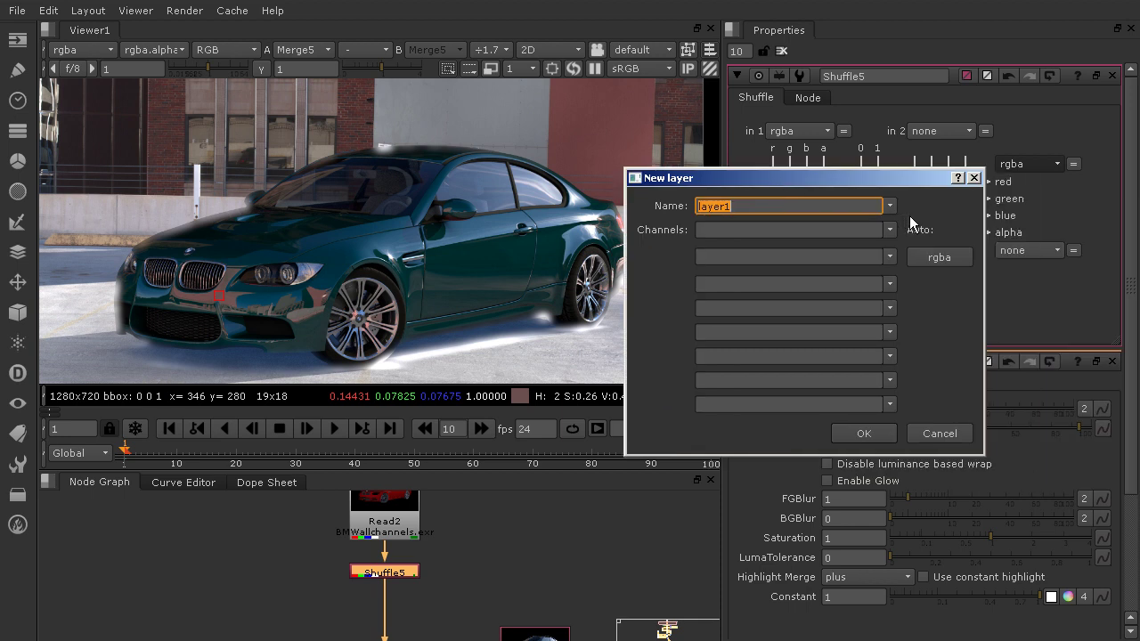
text(bMW)
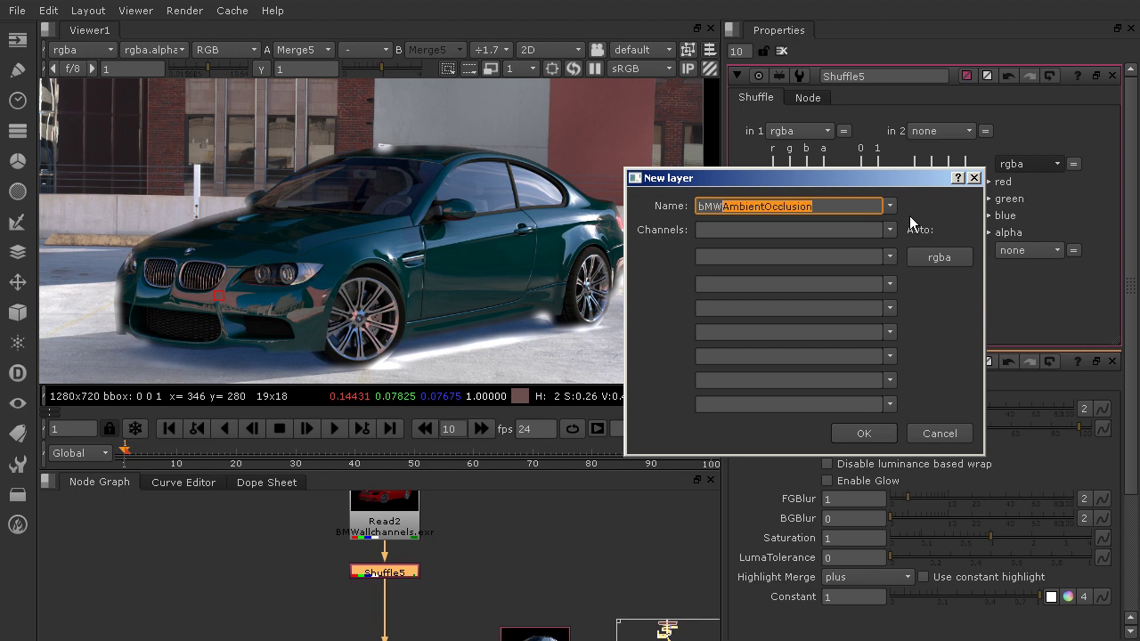
key(BackSpace)
key(BackSpace)
key(BackSpace)
key(BackSpace)
text(BMW)
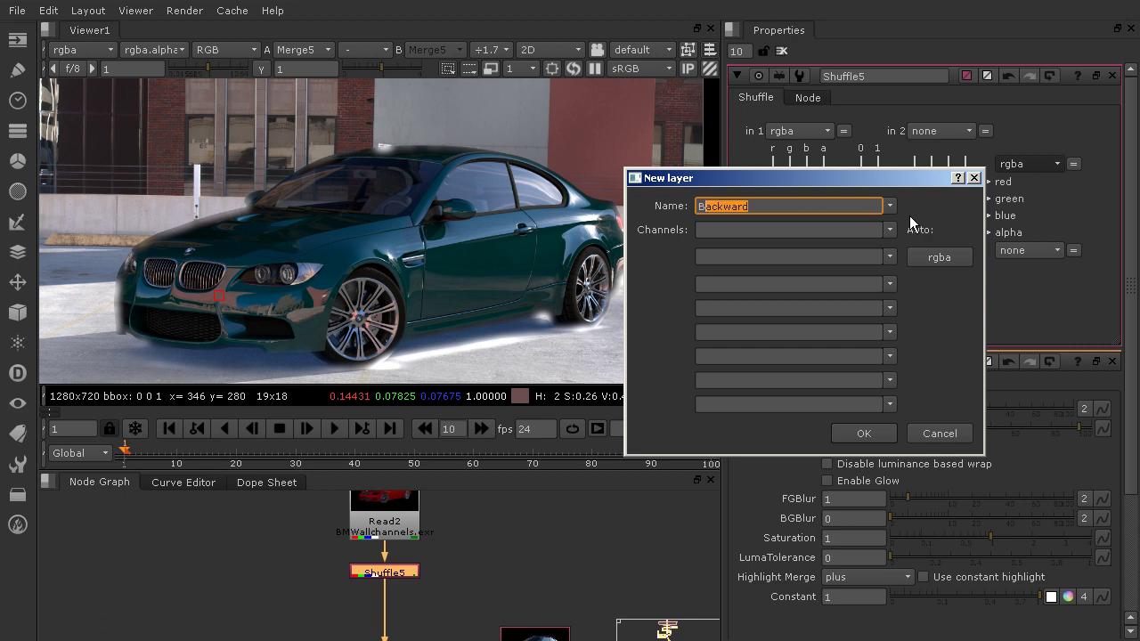
text(Mattes)
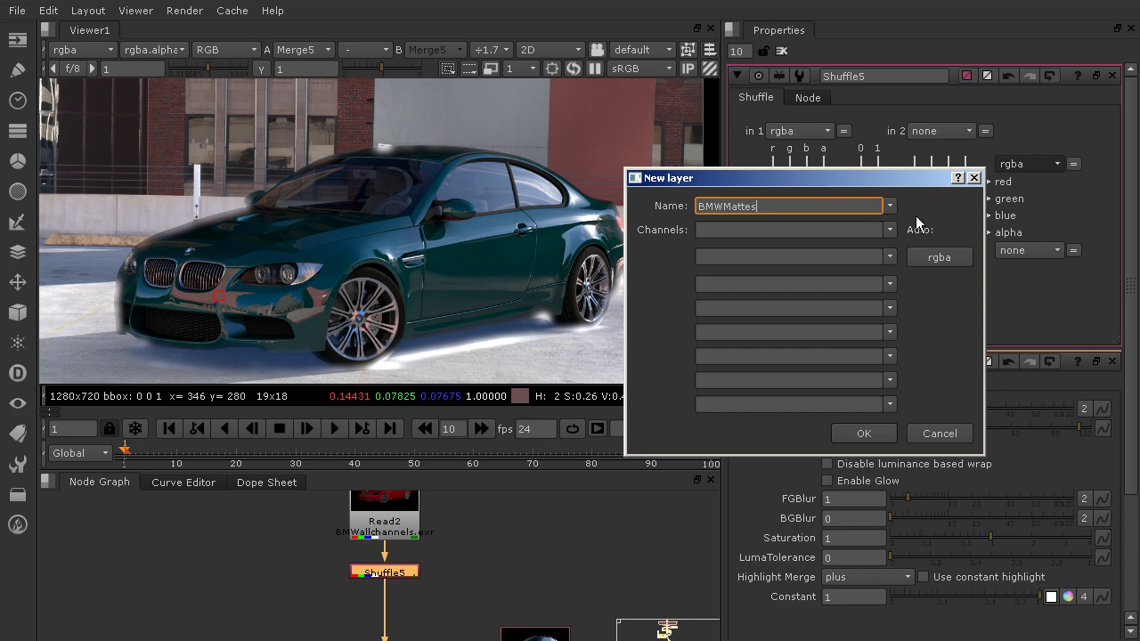
Step: Create the new layer with a CarMatte channel and feed that channel from the input alpha
click(836, 231)
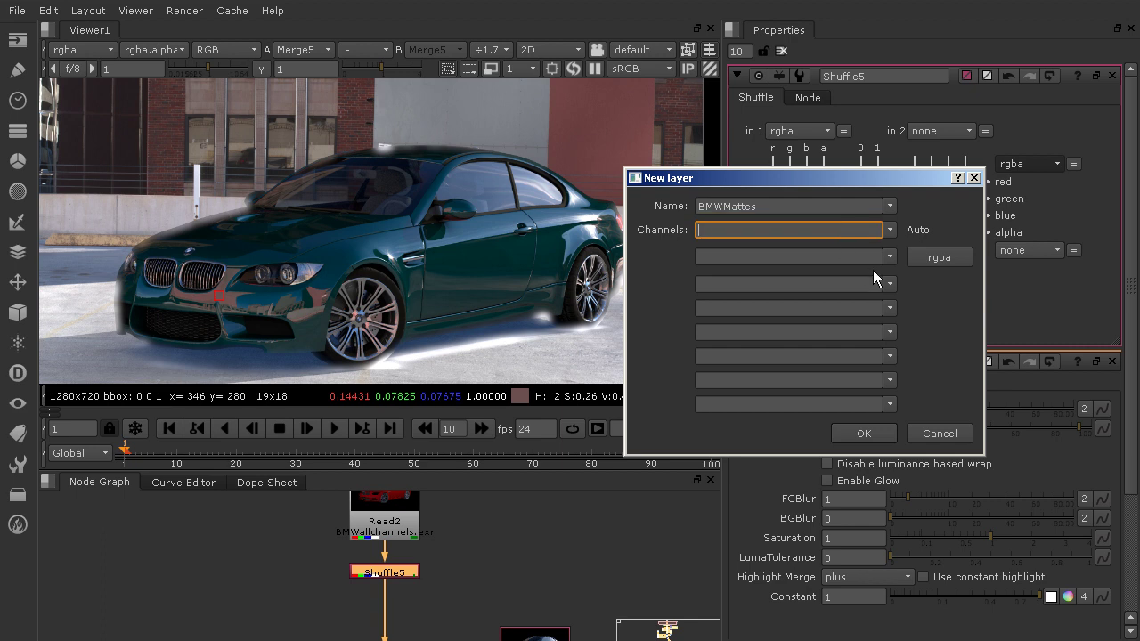
text(CarMatte)
click(864, 434)
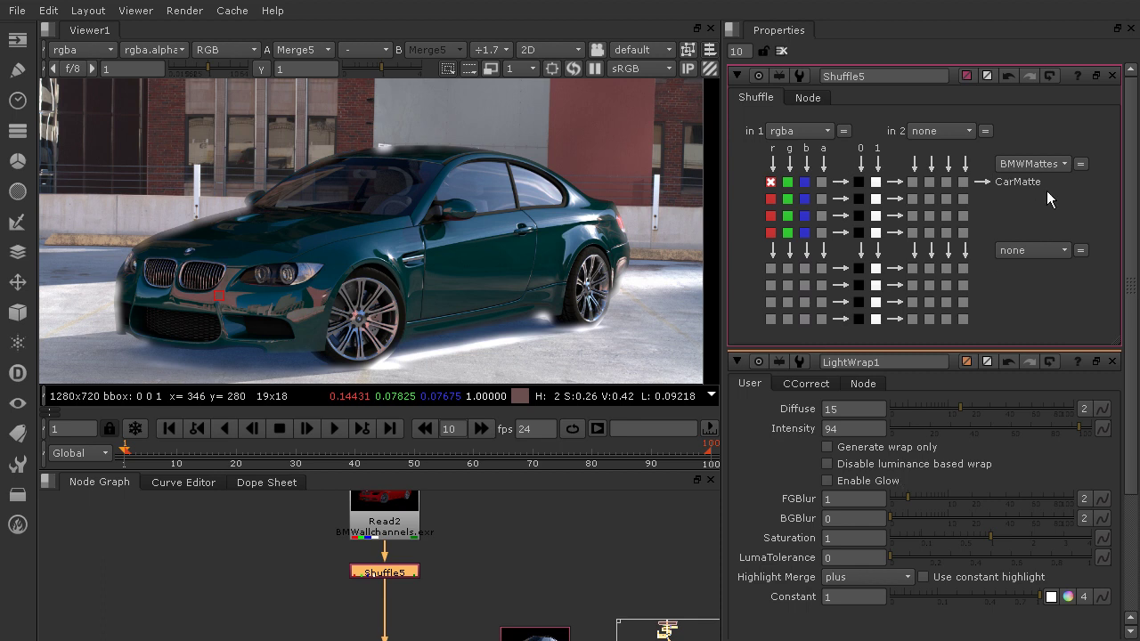
click(769, 181)
click(821, 182)
Step: Inspect the BMWMattes layer at Merge5 in the viewer, and return the displayed layer to rgba
scroll(492, 550, down, 3)
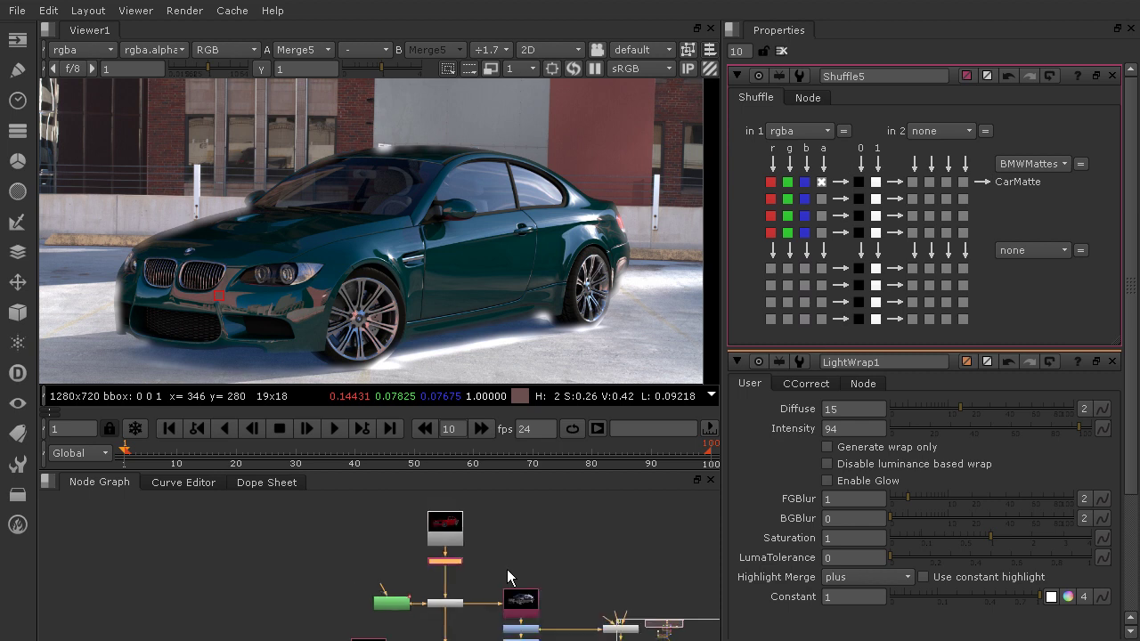
middle_drag(506, 569, 515, 462)
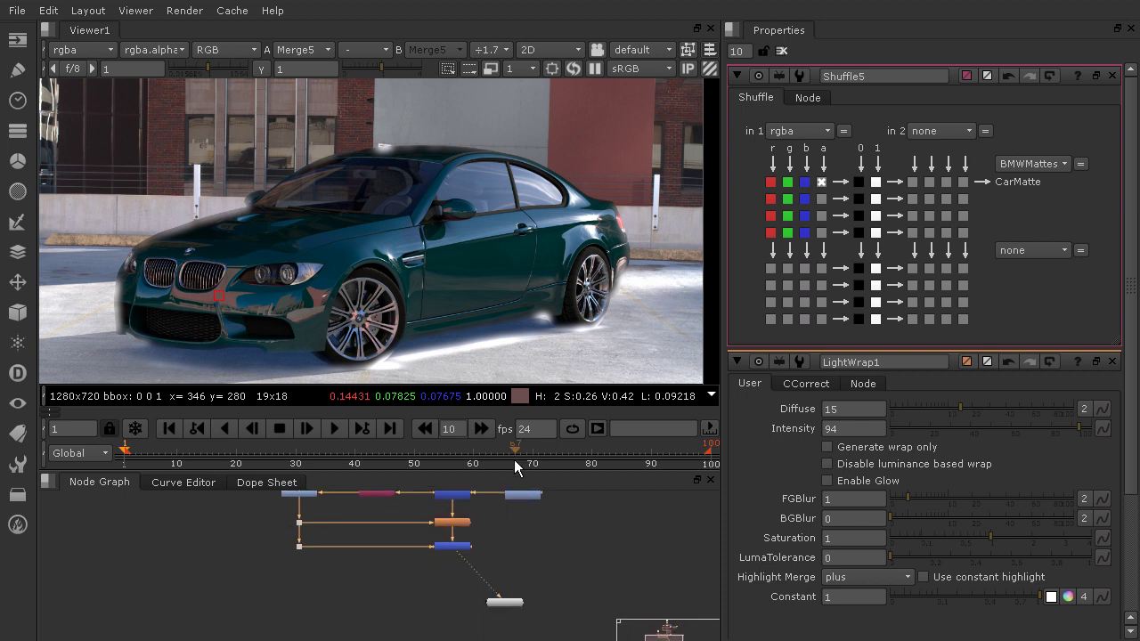
scroll(458, 554, up, 2)
click(448, 549)
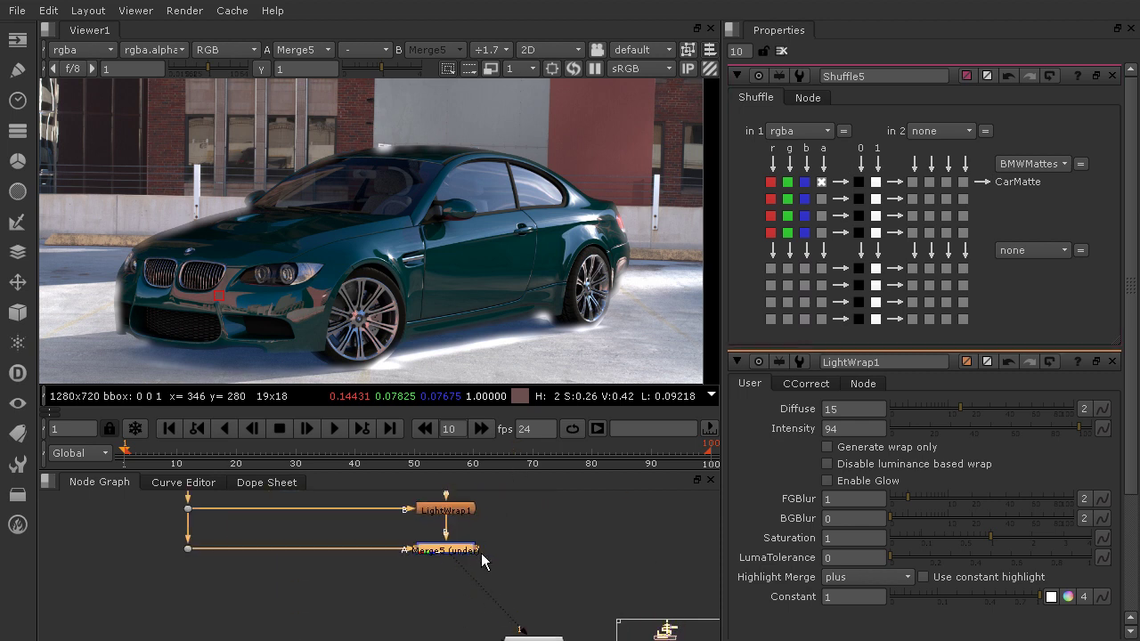
click(81, 52)
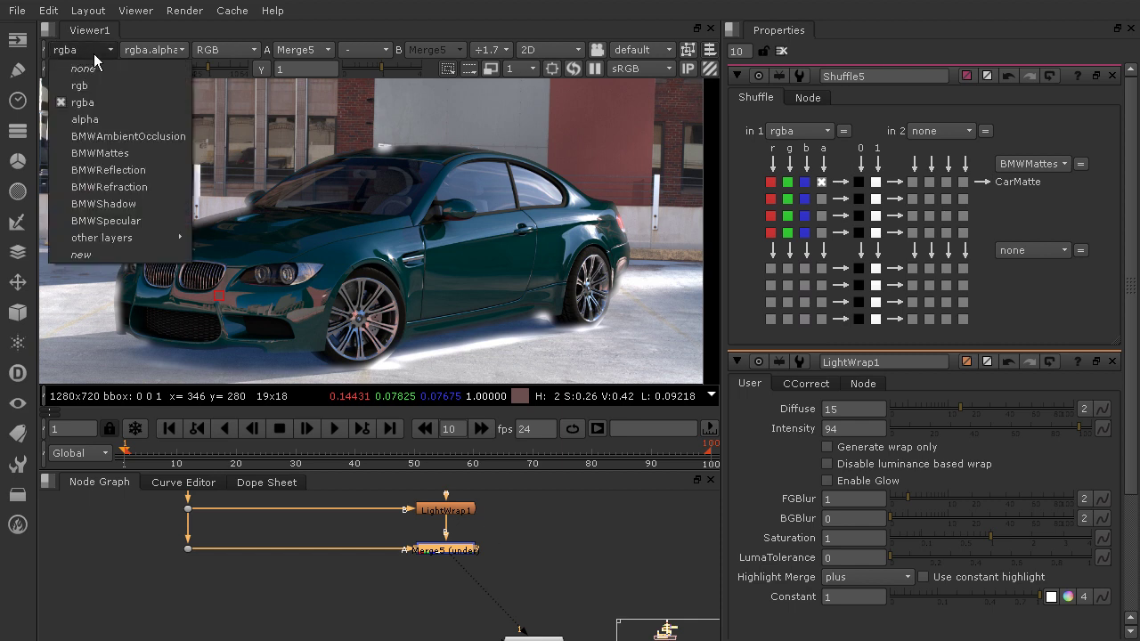
click(115, 154)
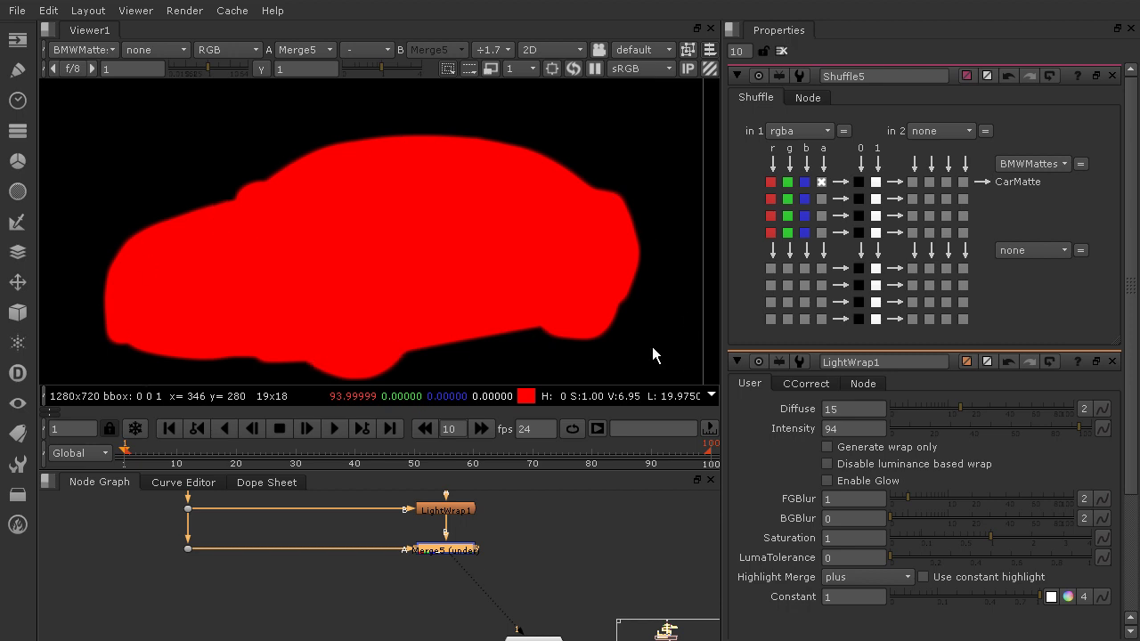
middle_drag(566, 341, 564, 286)
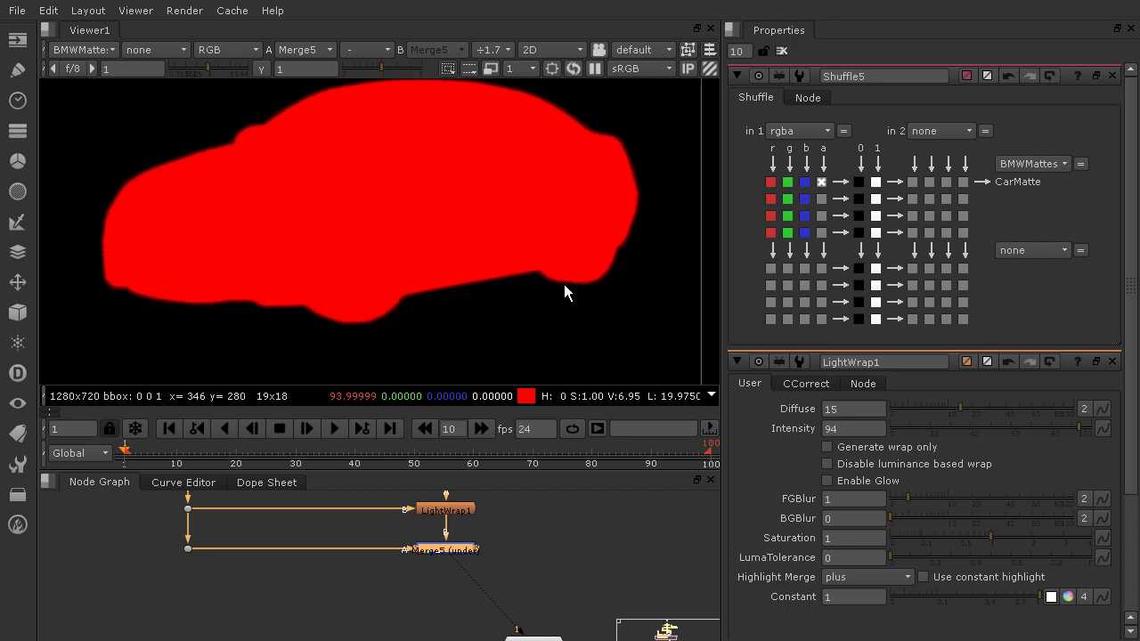
click(101, 49)
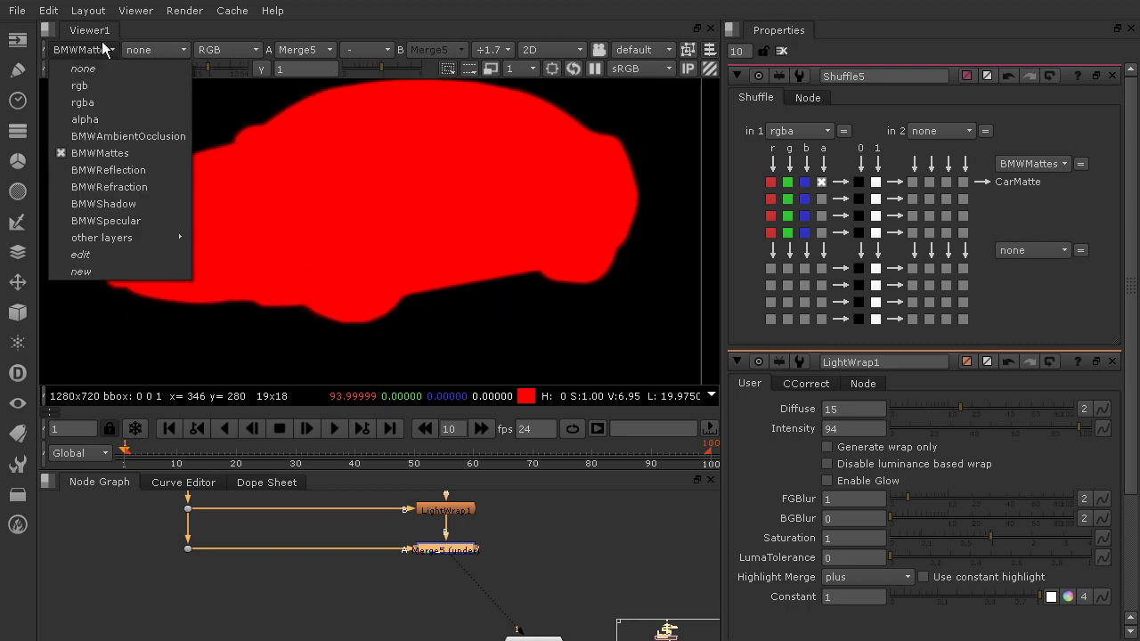
click(82, 103)
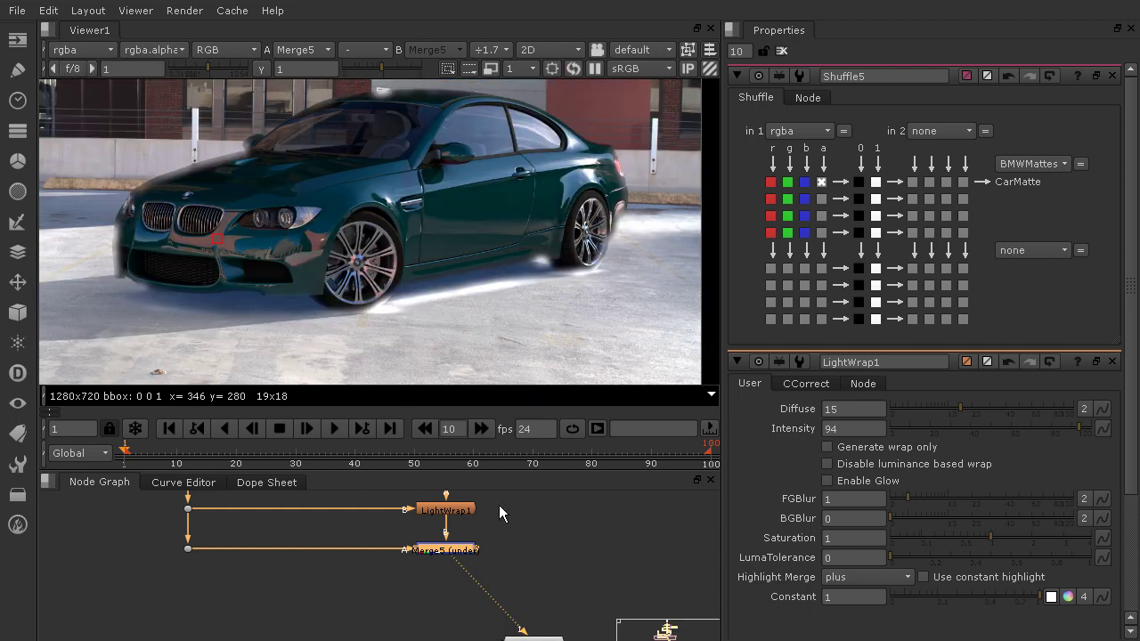
Step: Close all open node properties and move LightWrap1 out of the Merge4–Merge5 line to below Shuffle4
scroll(500, 523, up, 2)
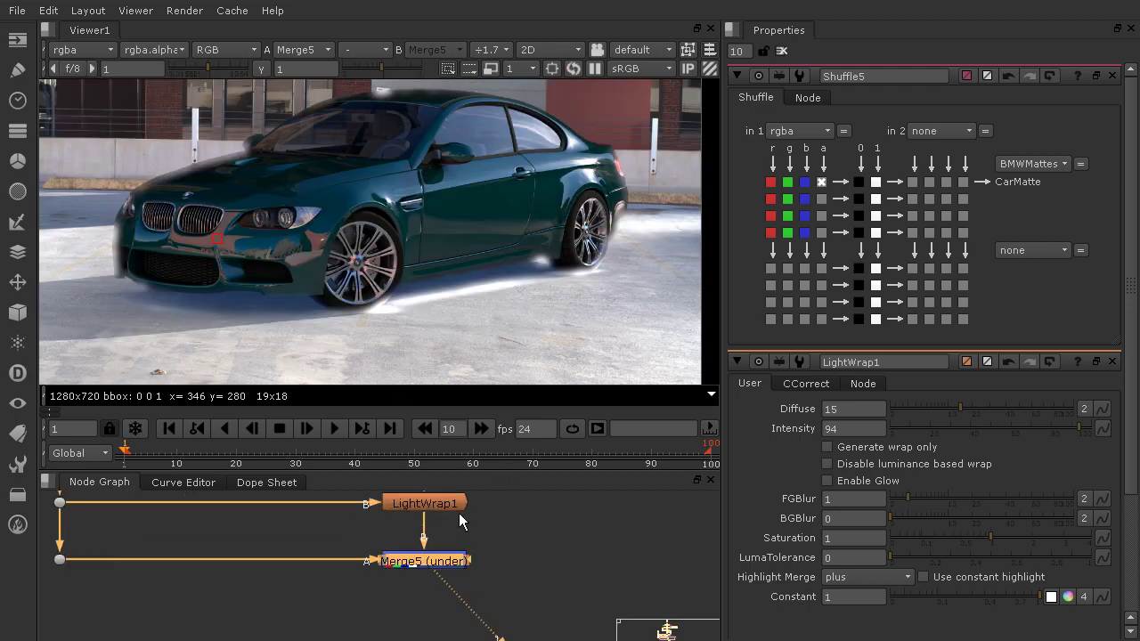
middle_drag(459, 513, 575, 564)
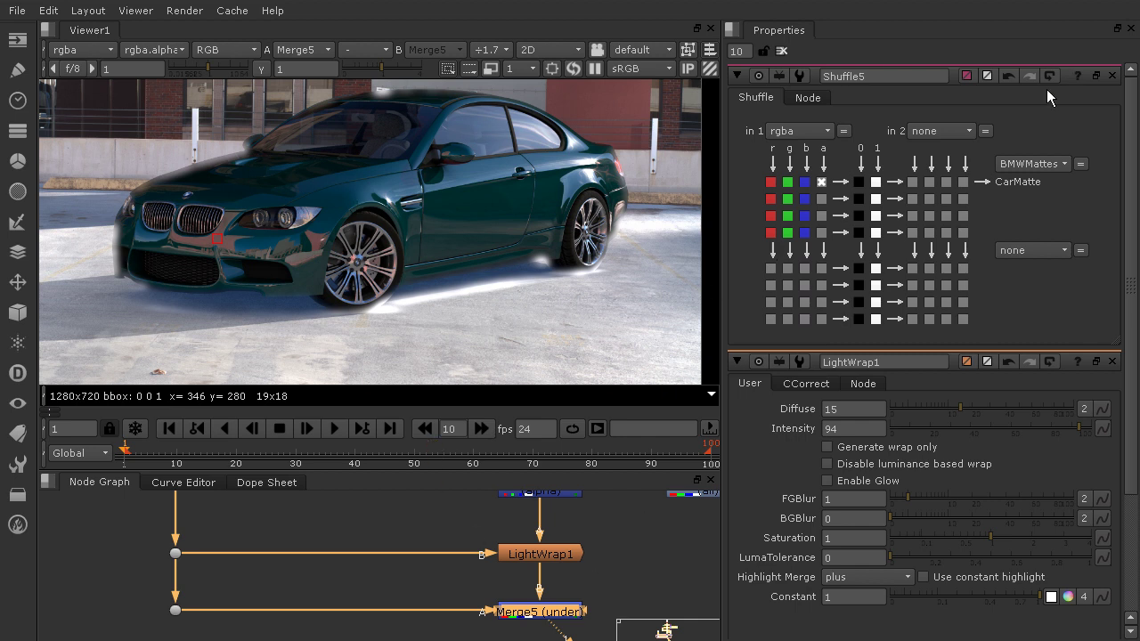
click(782, 51)
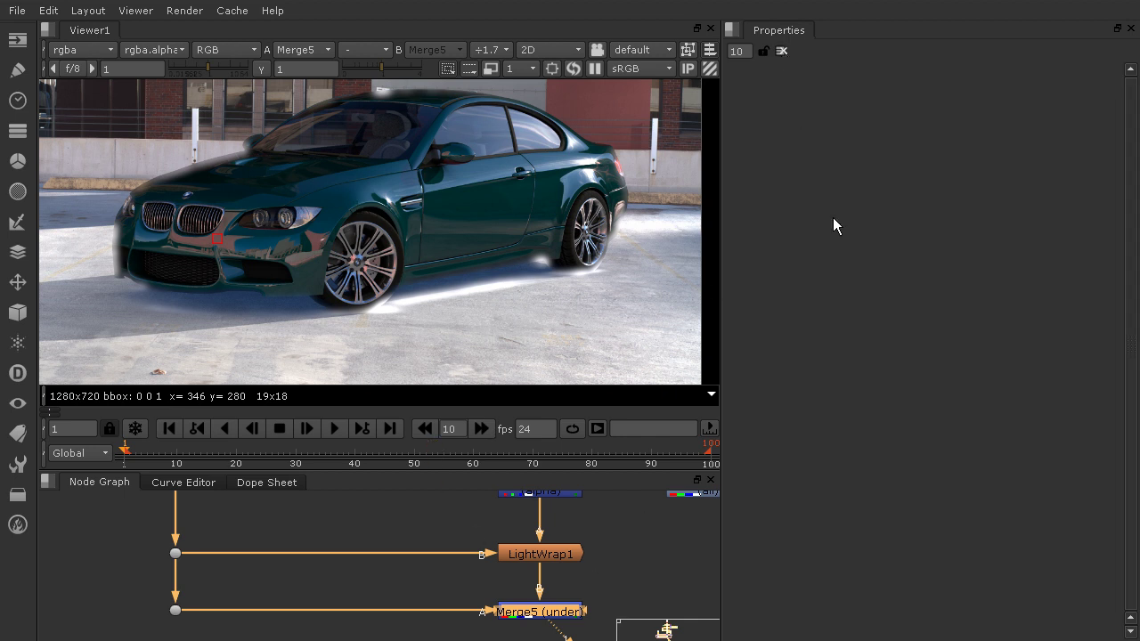
scroll(418, 539, down, 2)
middle_drag(417, 539, 423, 563)
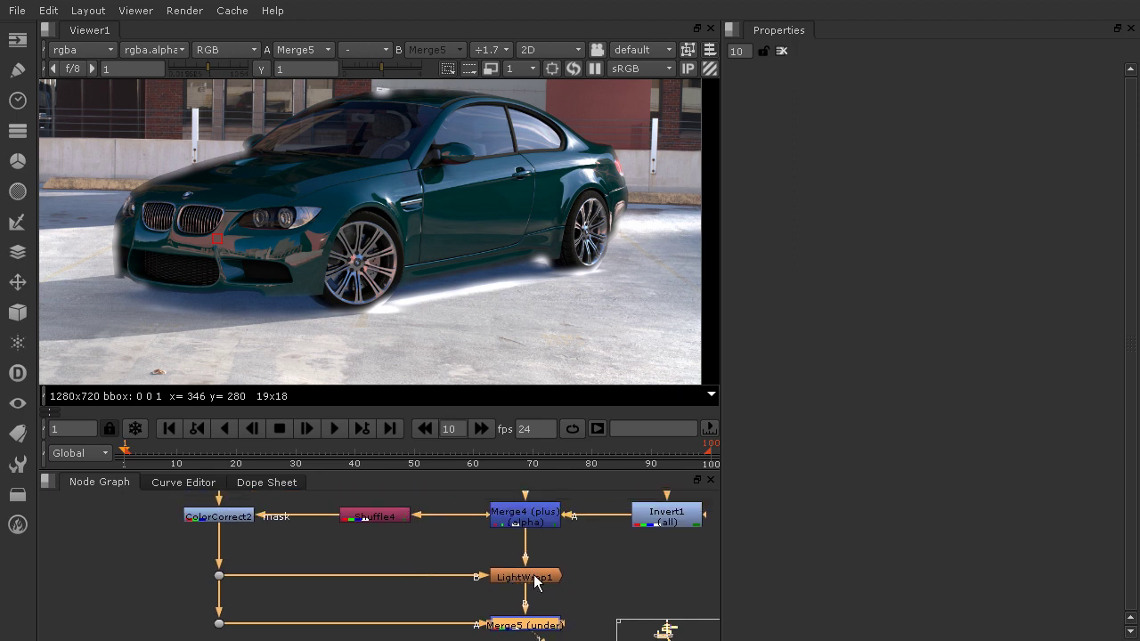
drag(540, 581, 388, 572)
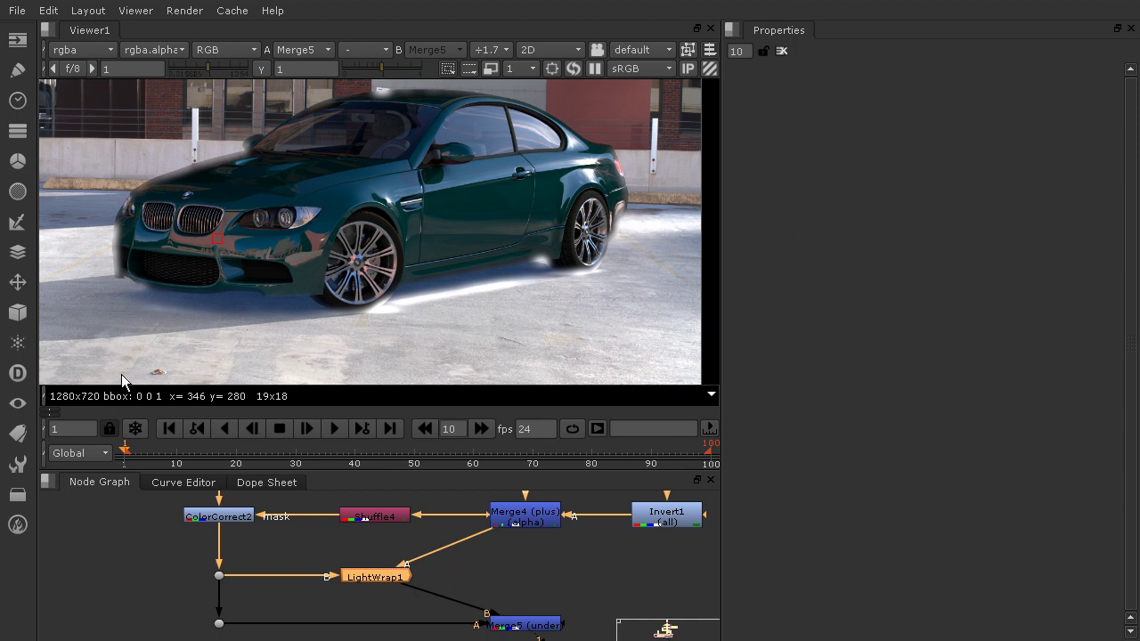
Step: Add a Shuffle node and insert it on the connection between Merge4 and LightWrap1's A input
click(117, 518)
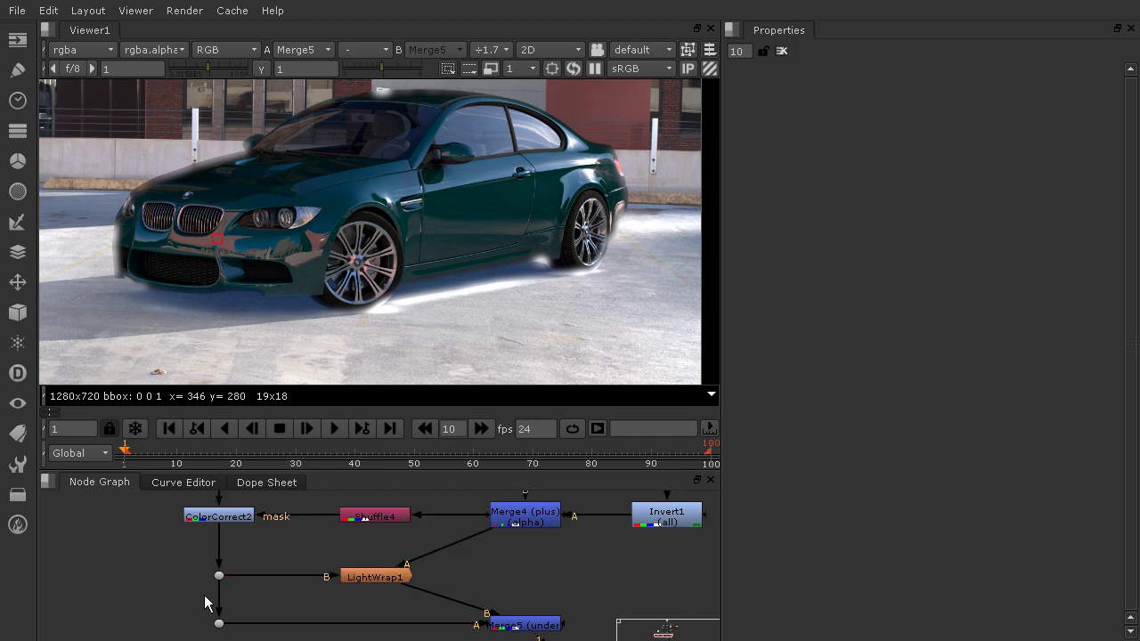
click(17, 131)
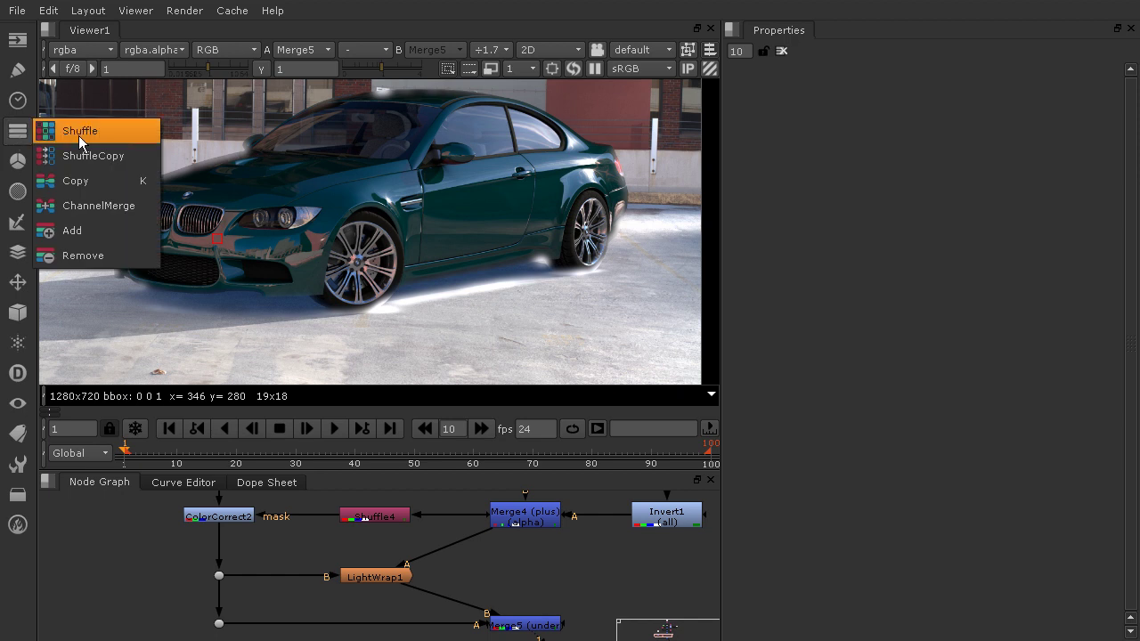
click(78, 131)
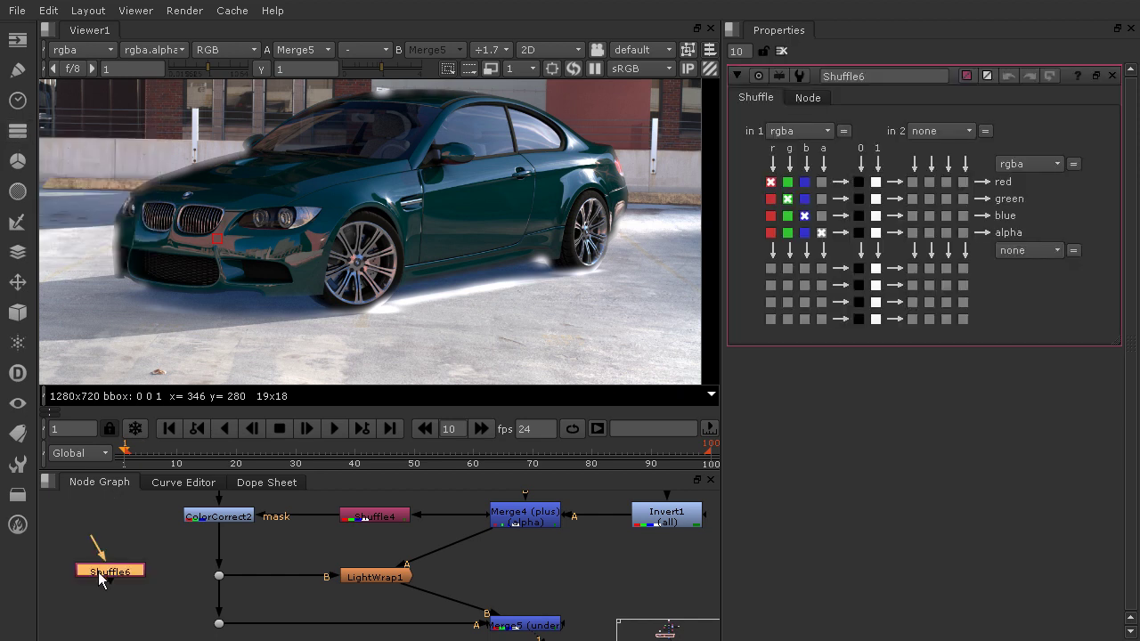
drag(98, 572, 389, 558)
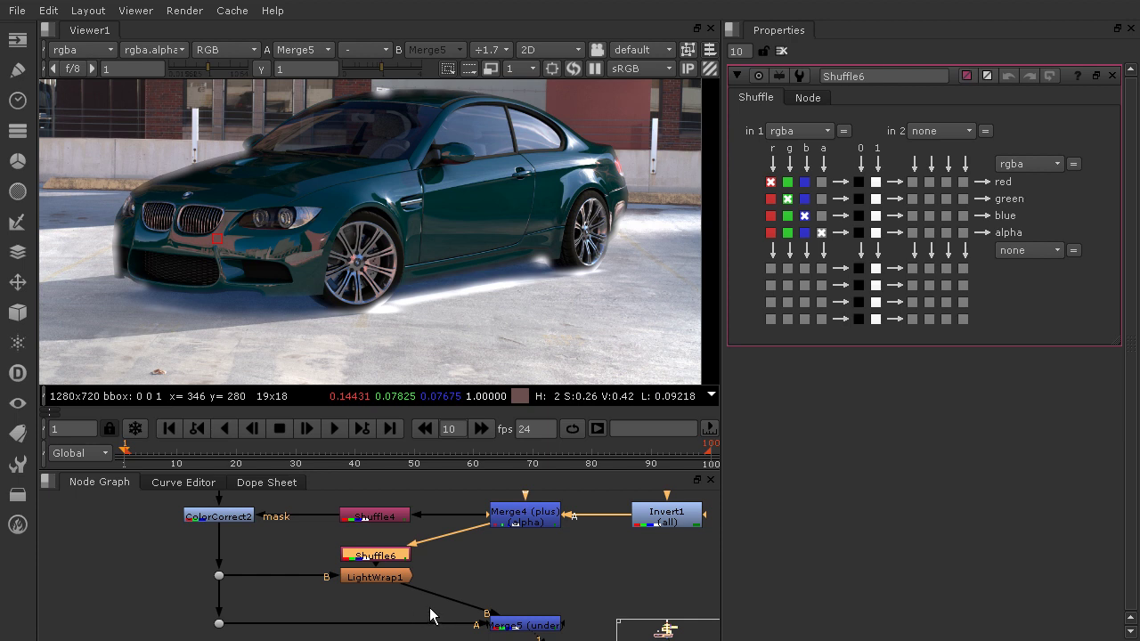
Step: Add dots to the Merge4–Shuffle6 and LightWrap1–Merge5 connections, aligned under Merge4 so the lines run at right angles
ctrl+click(447, 538)
ctrl+drag(446, 537, 528, 555)
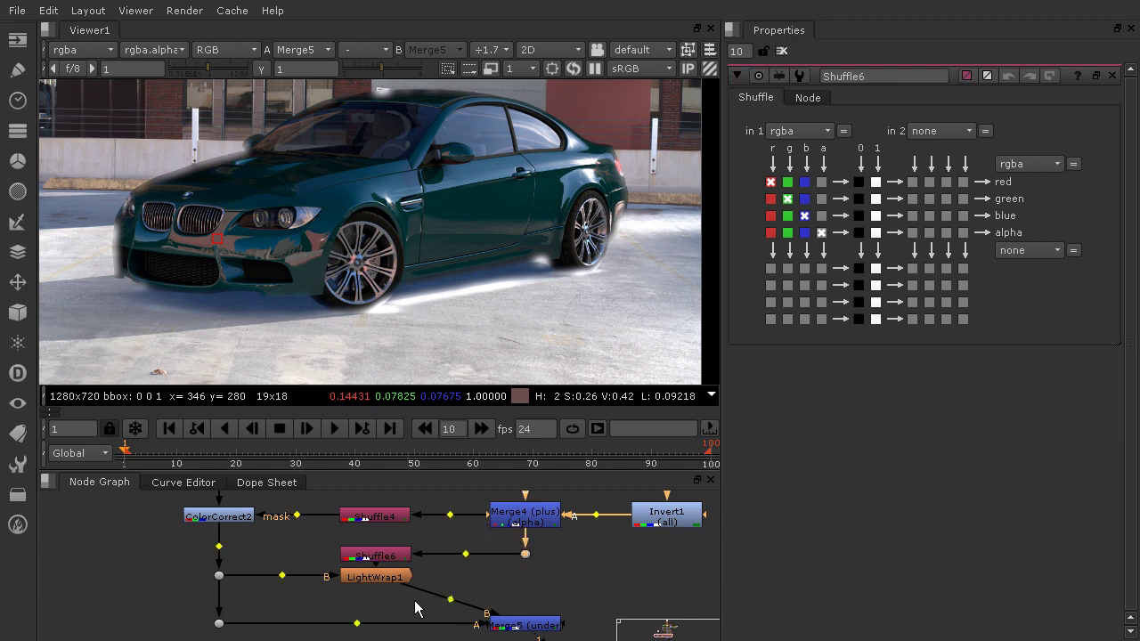
ctrl+click(451, 598)
ctrl+drag(451, 599, 526, 576)
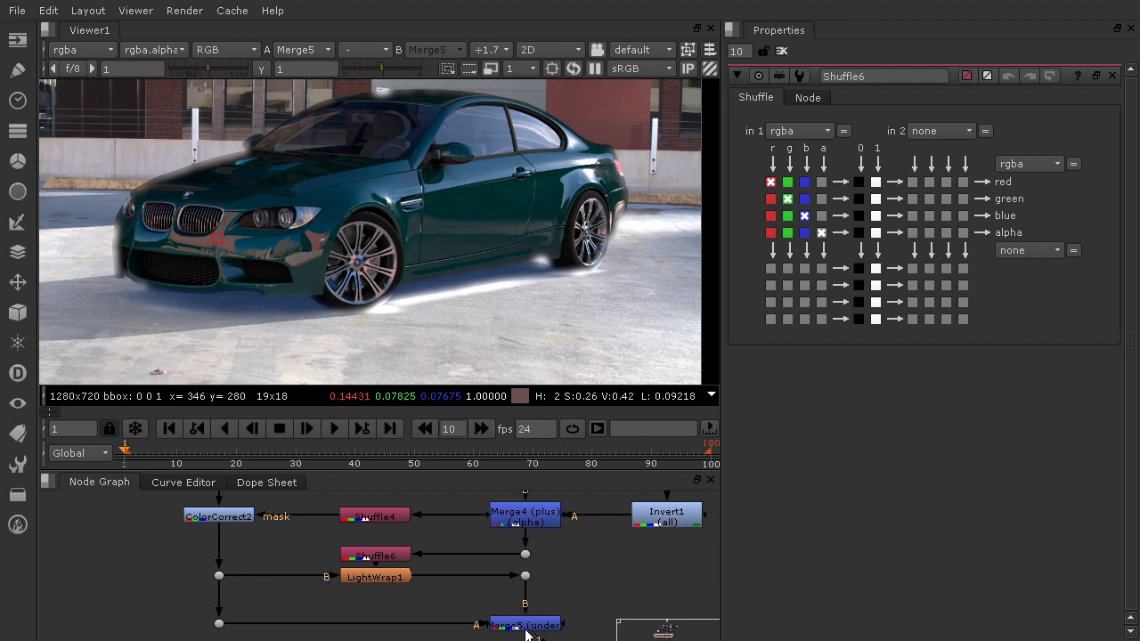
click(386, 557)
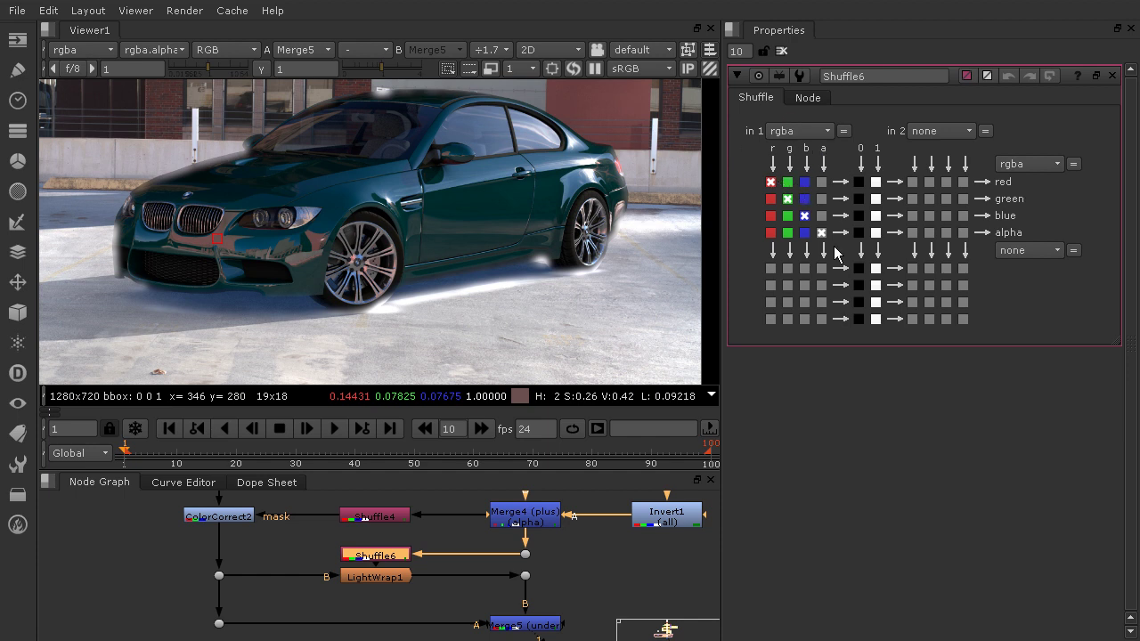
click(817, 131)
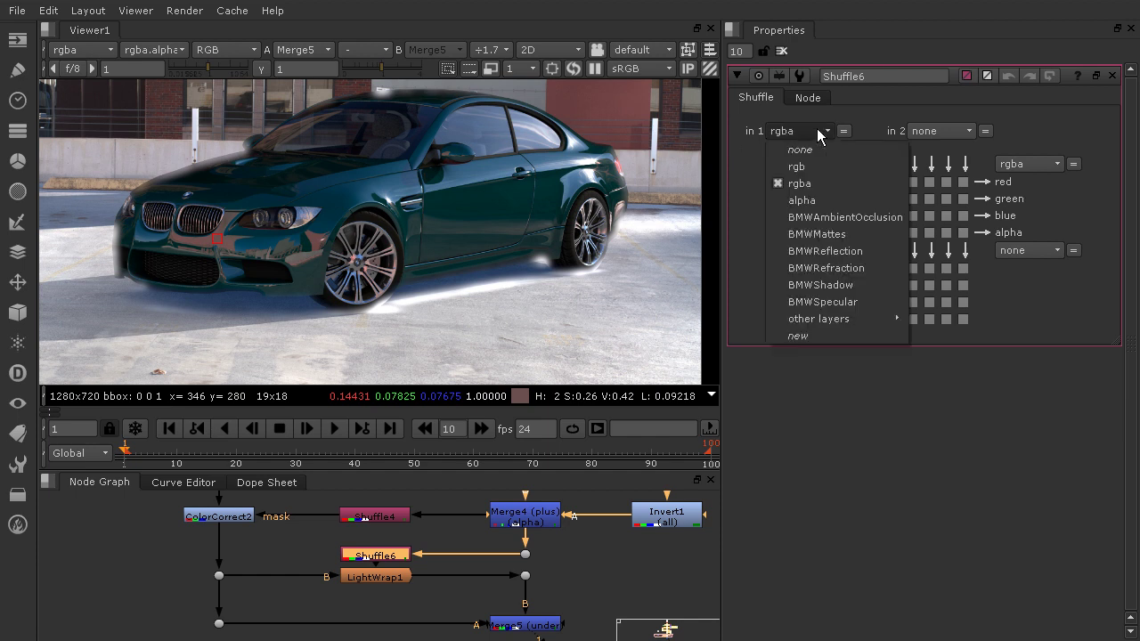
click(813, 206)
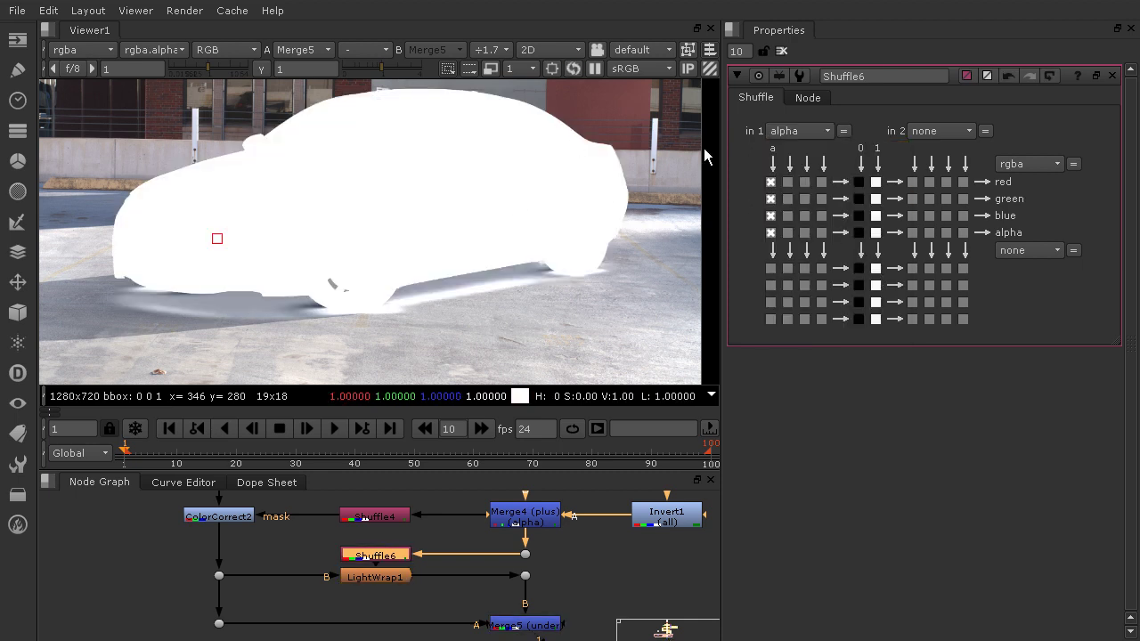
click(812, 131)
click(804, 183)
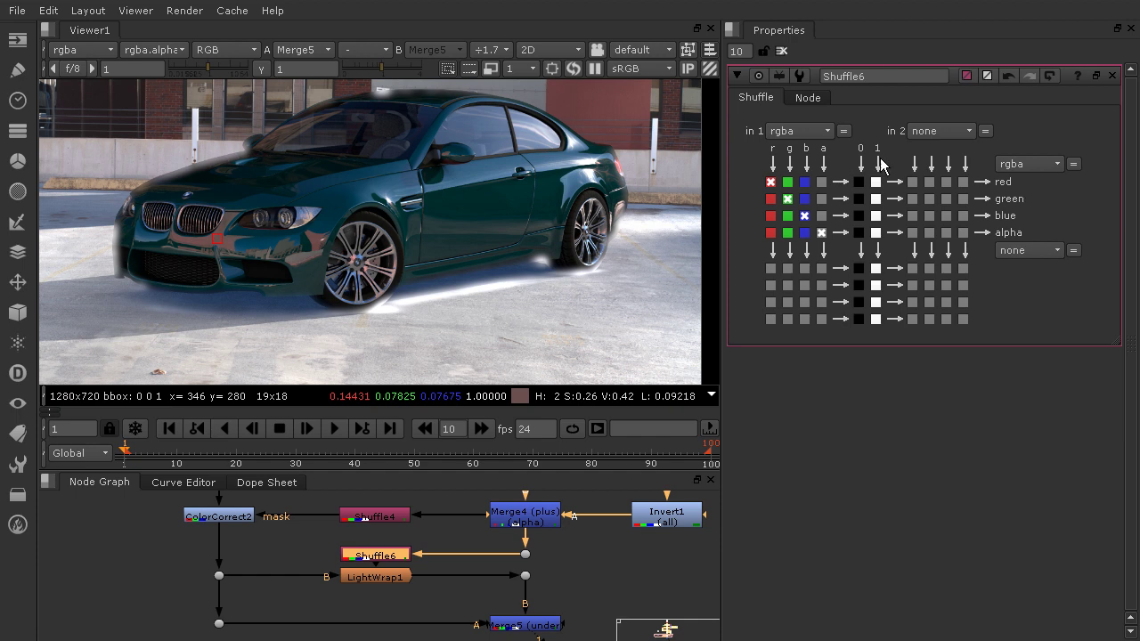
Step: Set Shuffle6's second input to the BMWMattes layer
click(953, 130)
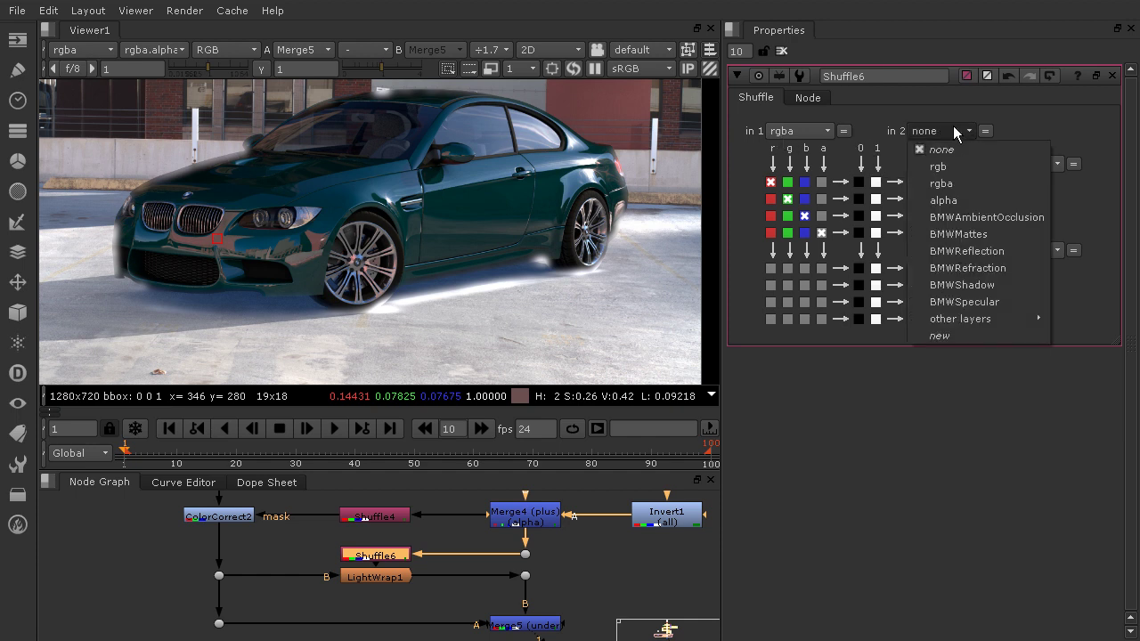
click(965, 236)
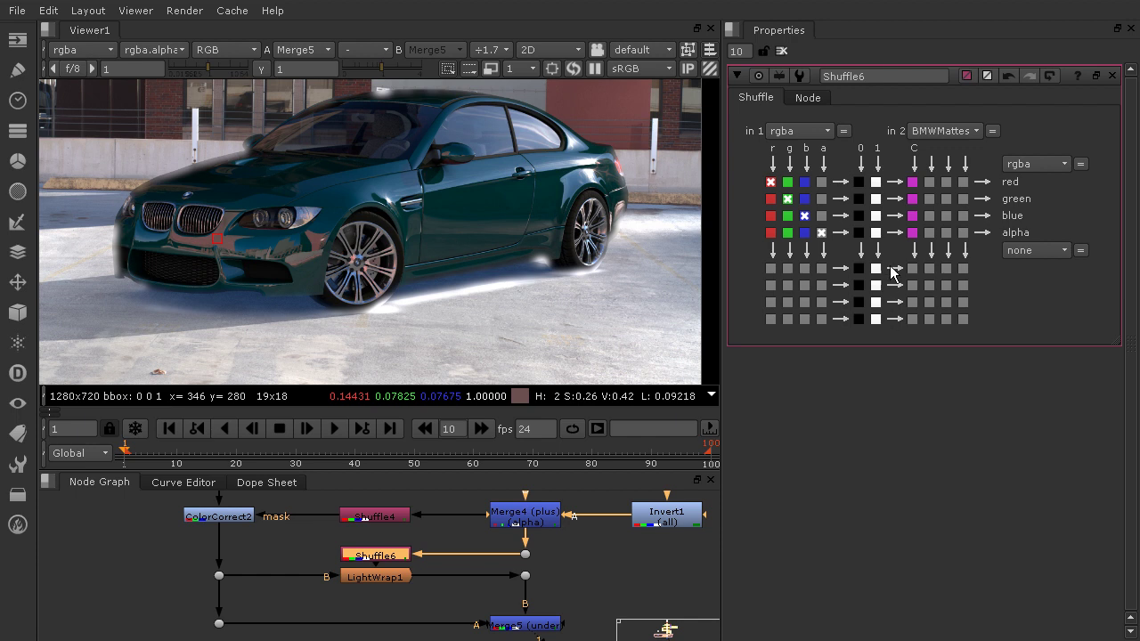
Step: Route the BMWMattes channel into Shuffle6's alpha output and close the open node properties
click(912, 233)
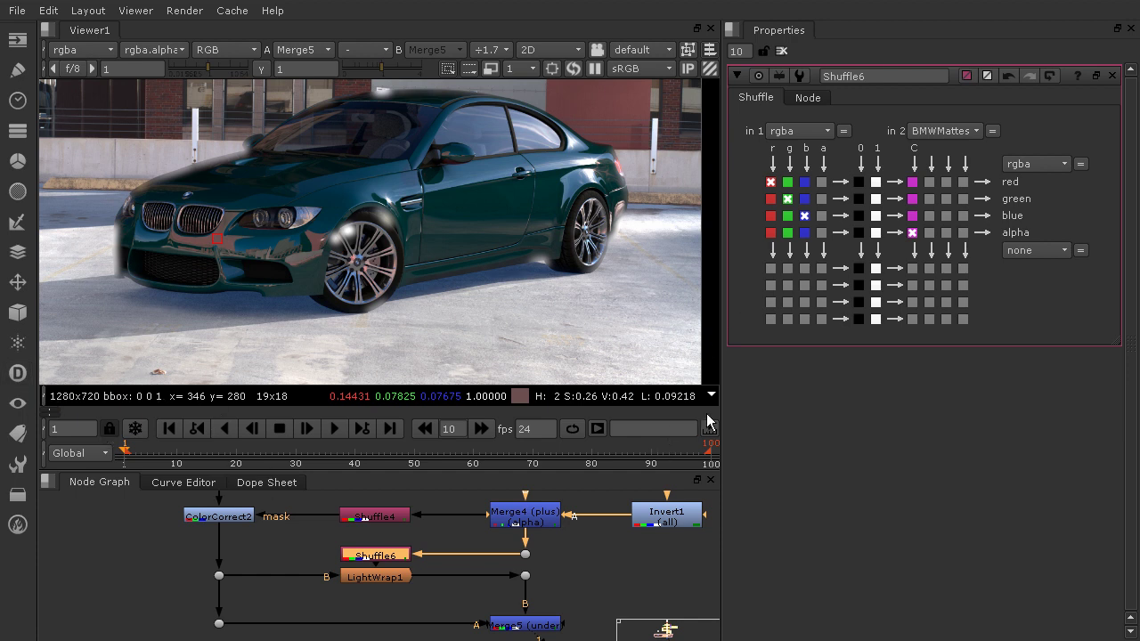
click(782, 51)
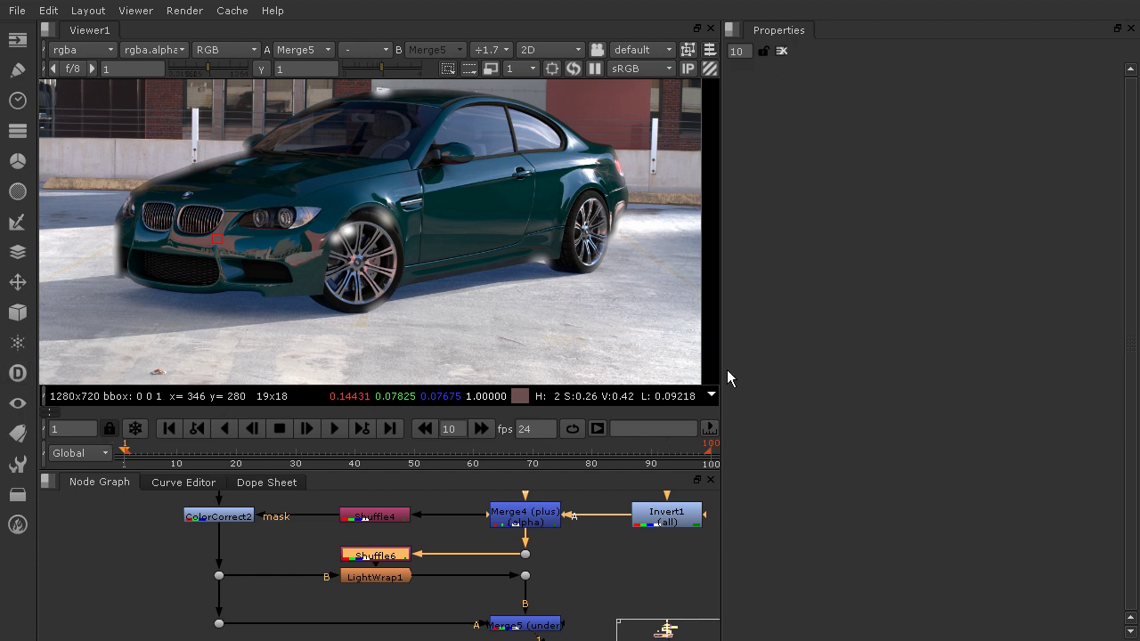
Step: Set LightWrap1's Intensity to 23.5 and its Diffuse to 25
double_click(399, 574)
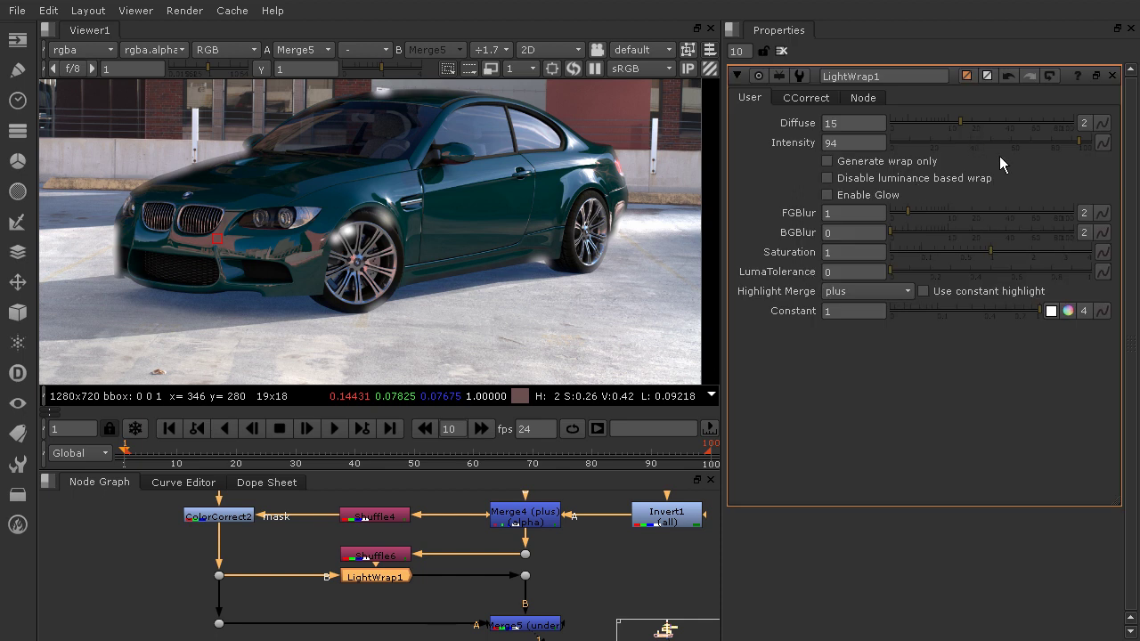
drag(1081, 141, 937, 160)
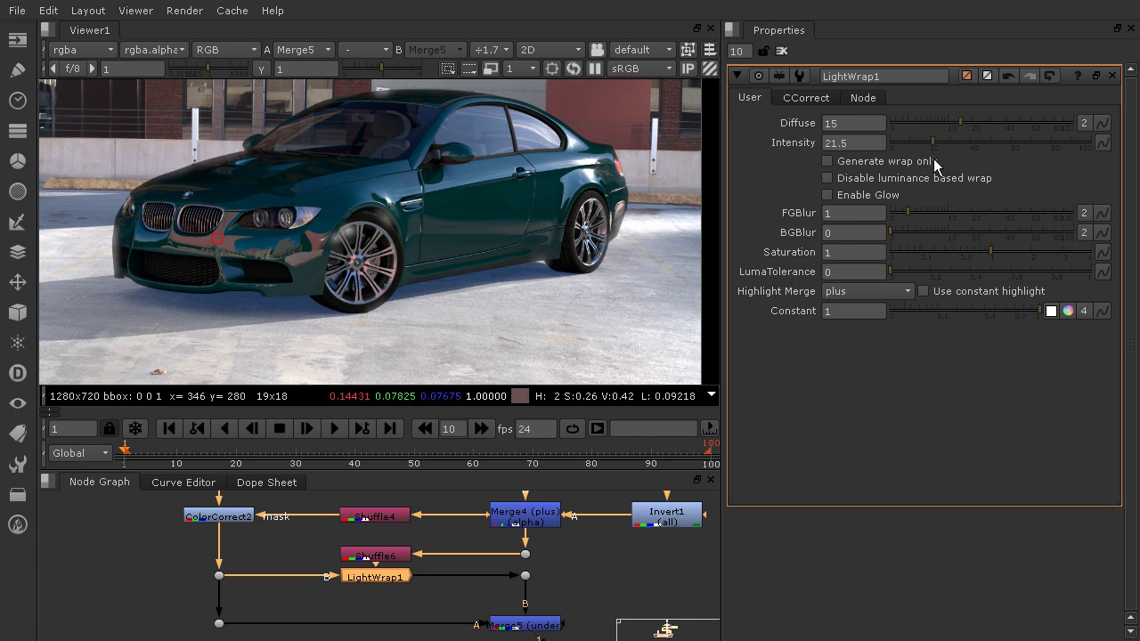
drag(956, 120, 981, 129)
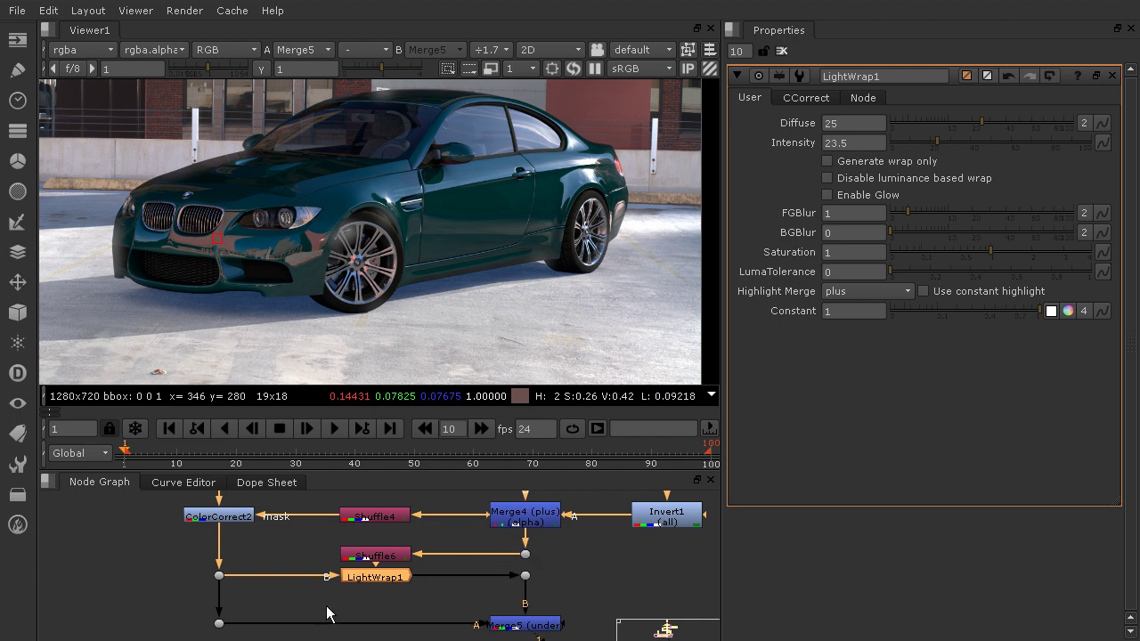
click(713, 550)
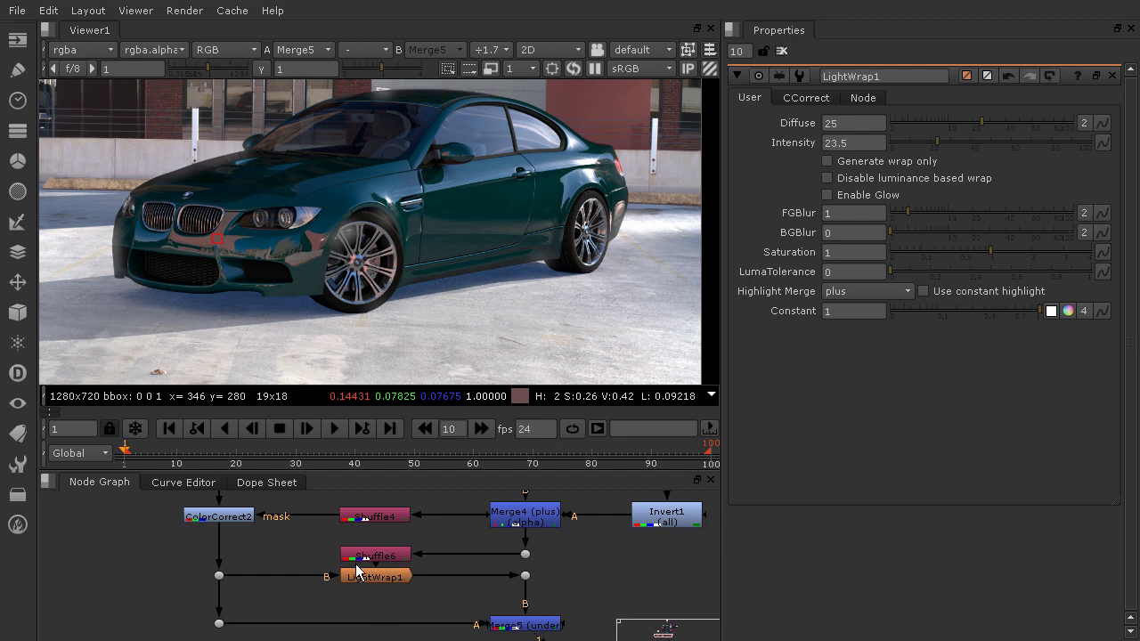
Step: Move the Viewer1 node directly below Merge5 so its connection runs straight down
middle_drag(514, 633, 437, 570)
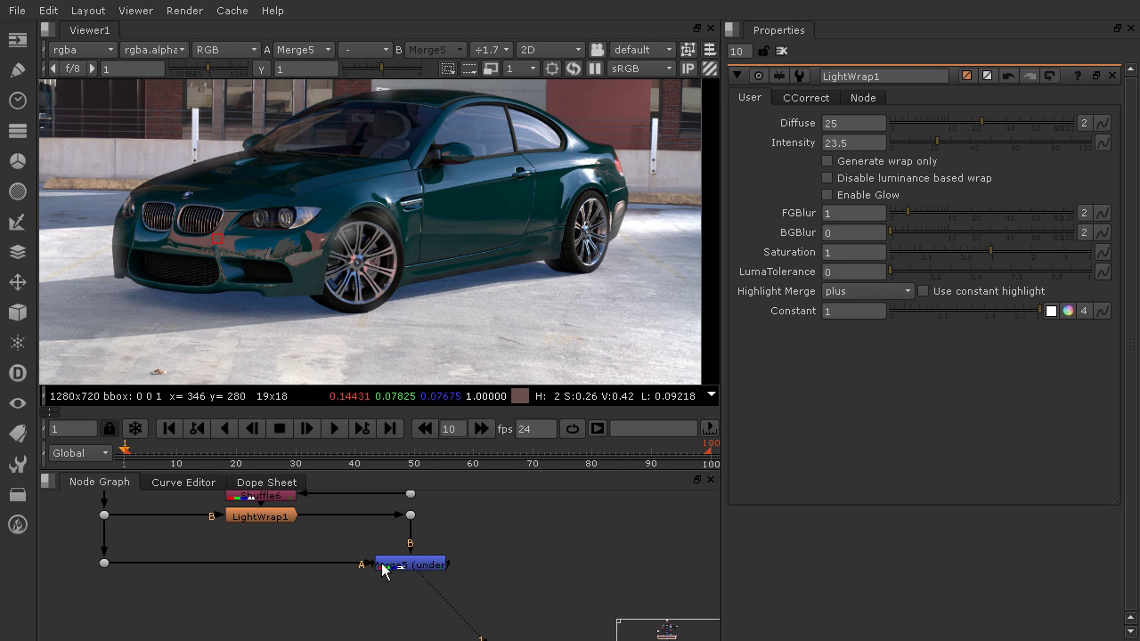
click(441, 568)
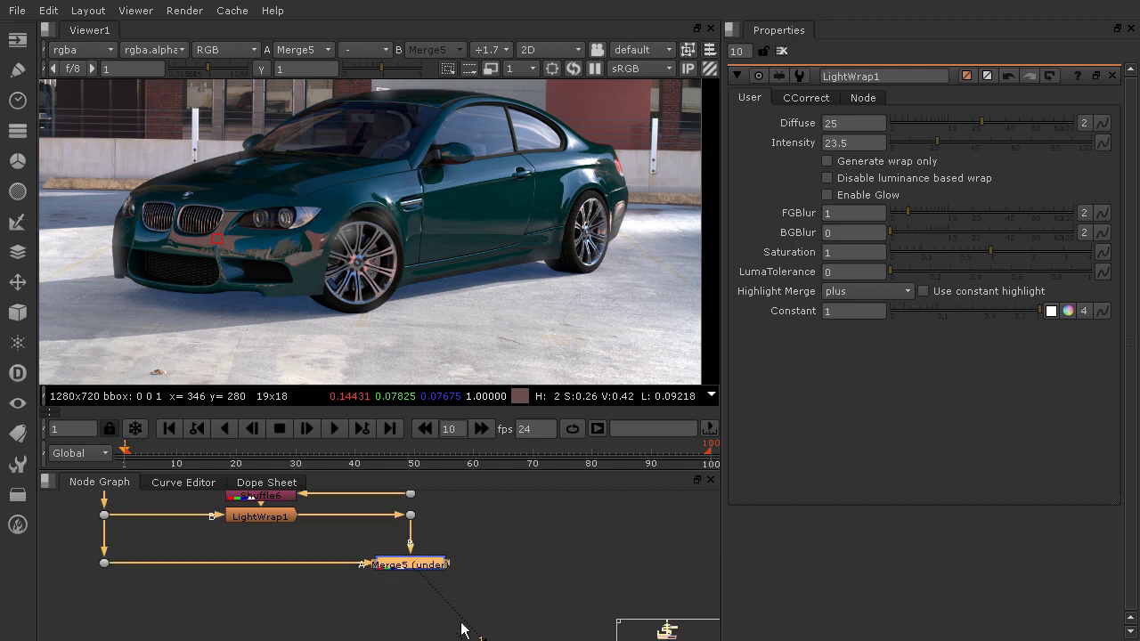
middle_drag(461, 629, 550, 608)
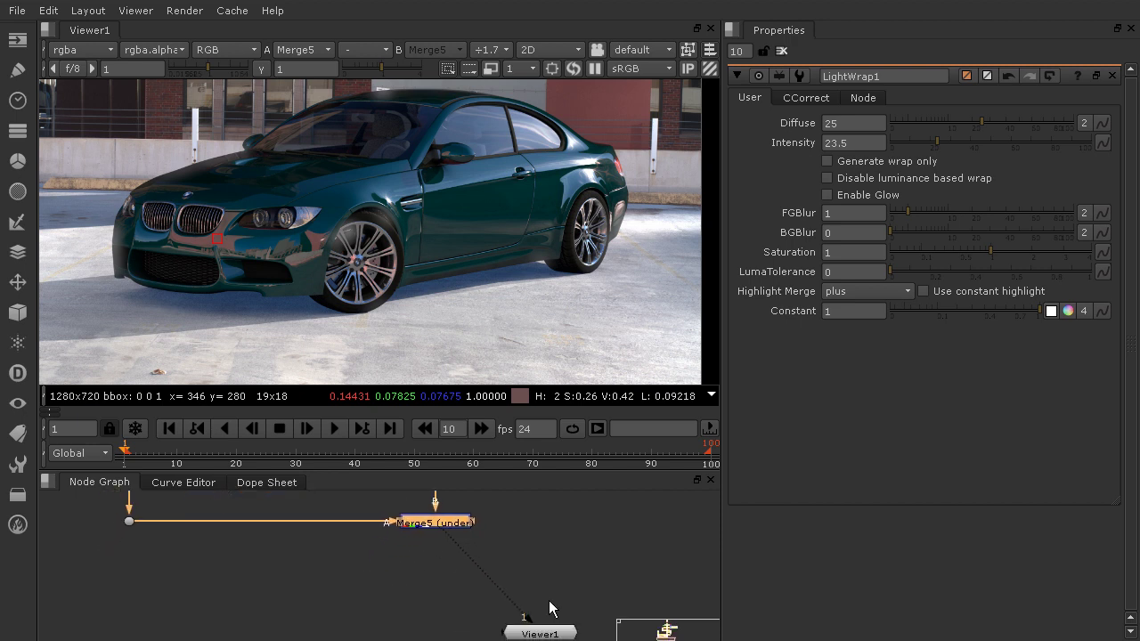
drag(543, 633, 438, 584)
middle_drag(445, 523, 446, 573)
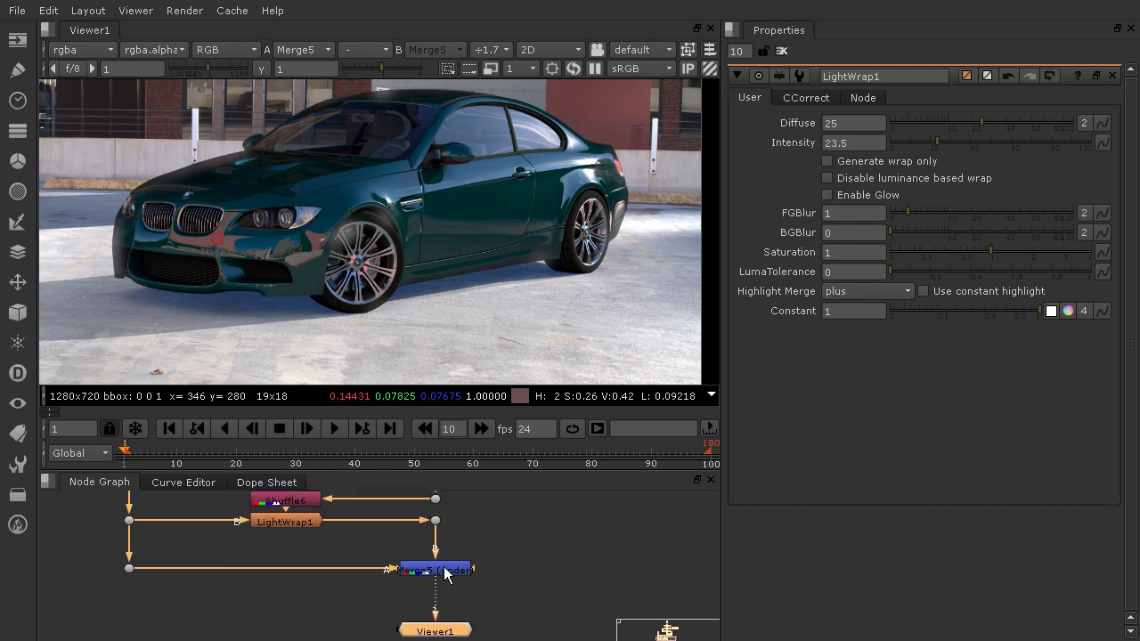
Step: Display the alpha channel of the Merge5 result in the viewer
click(443, 571)
click(235, 50)
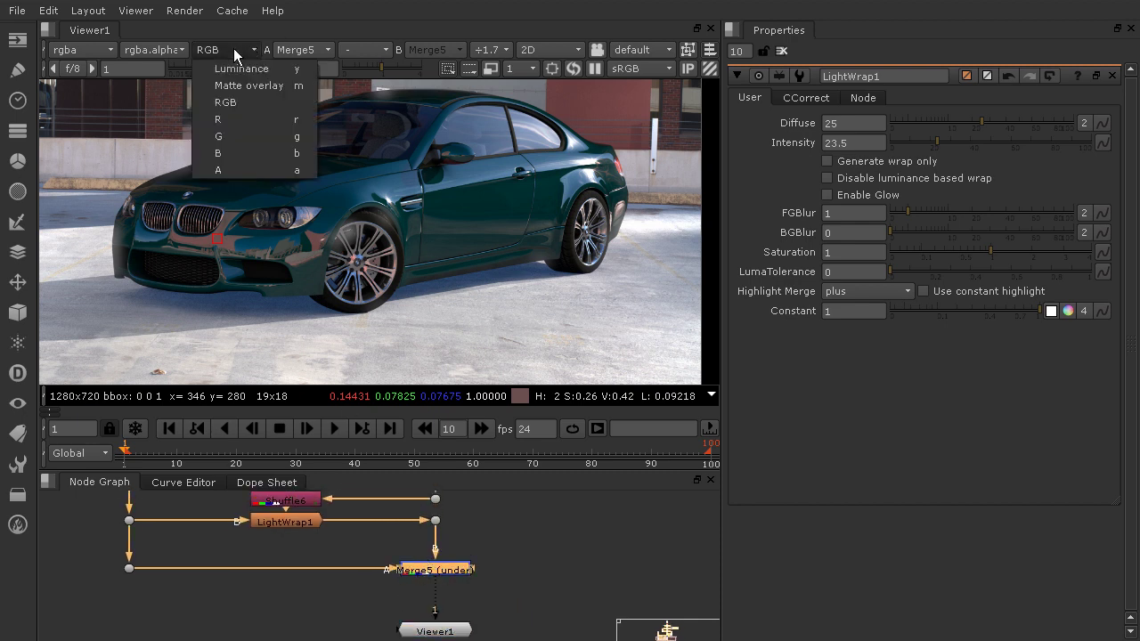
click(235, 167)
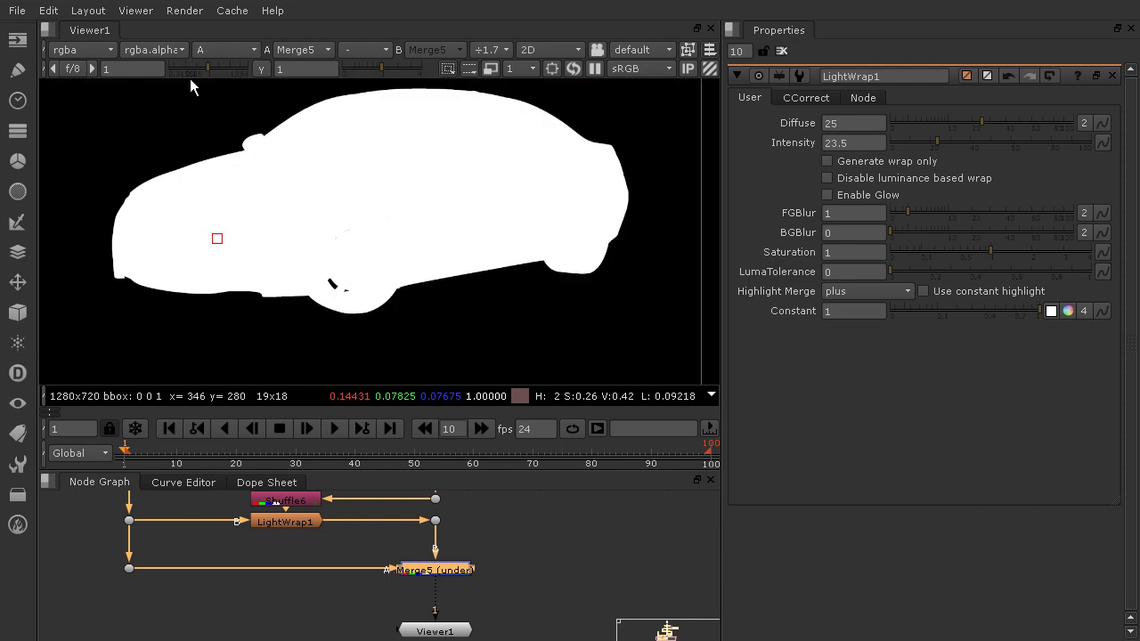
Step: Delete the dot between LightWrap1 and Merge5 and return the viewer display to RGB
middle_drag(366, 505, 371, 525)
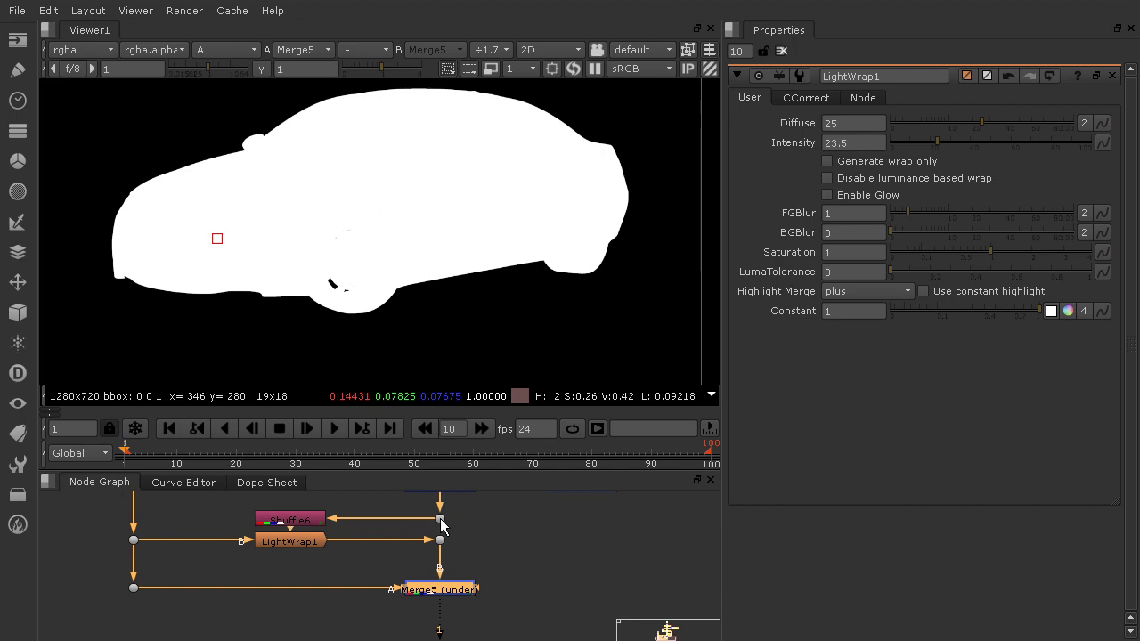
click(444, 552)
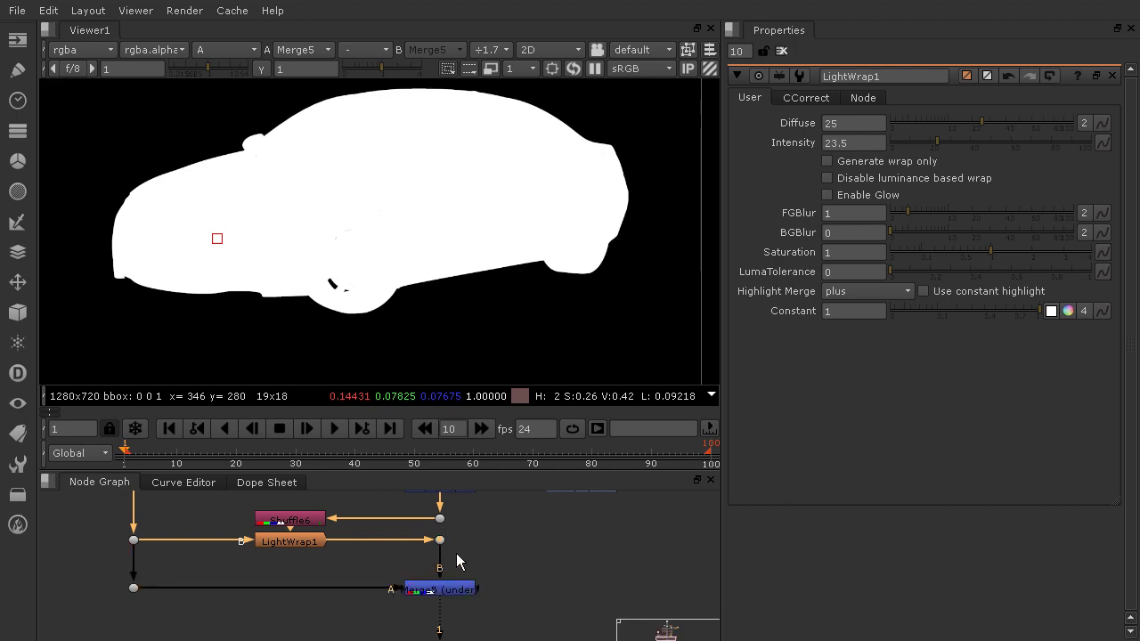
key(Delete)
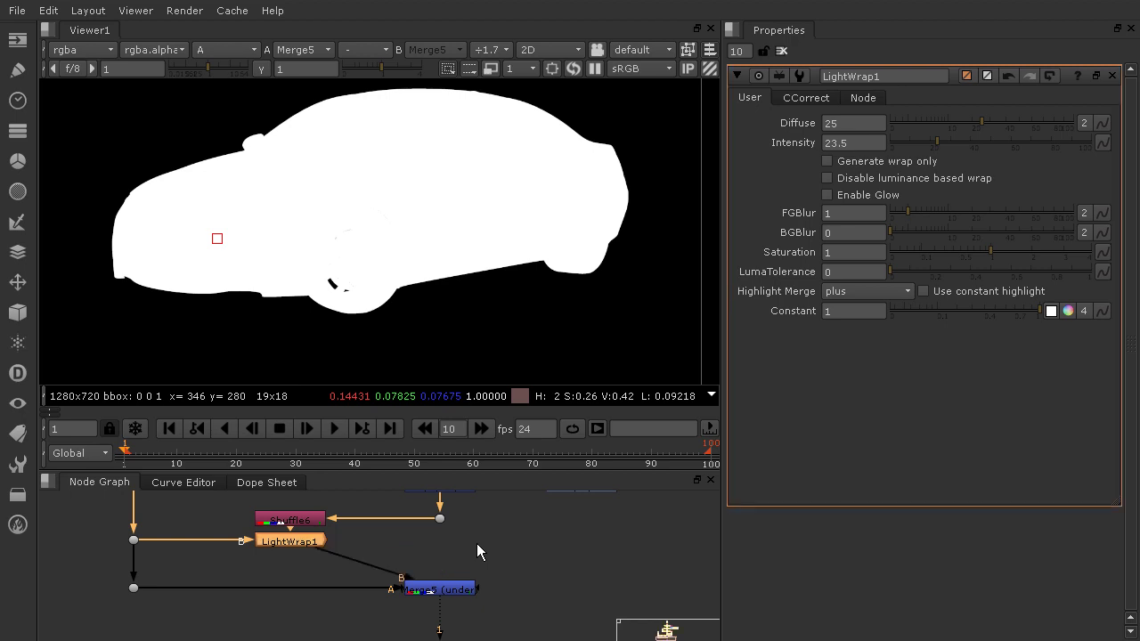
click(241, 50)
click(245, 101)
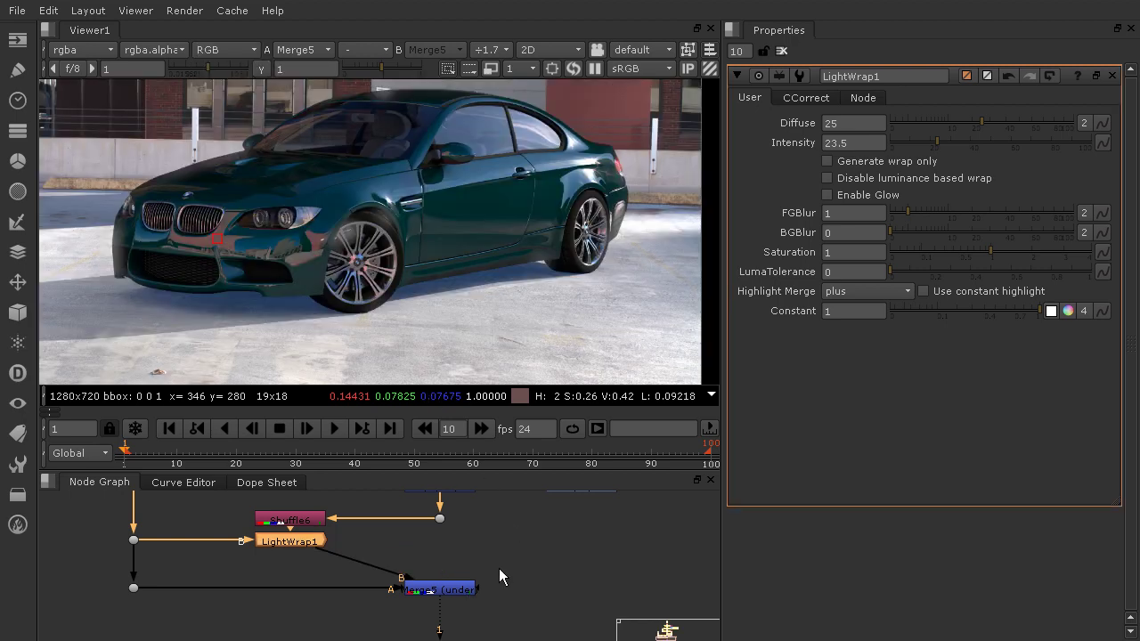
Step: Add a Merge node in the empty area beside the LightWrap1–Merge5 connection
click(505, 540)
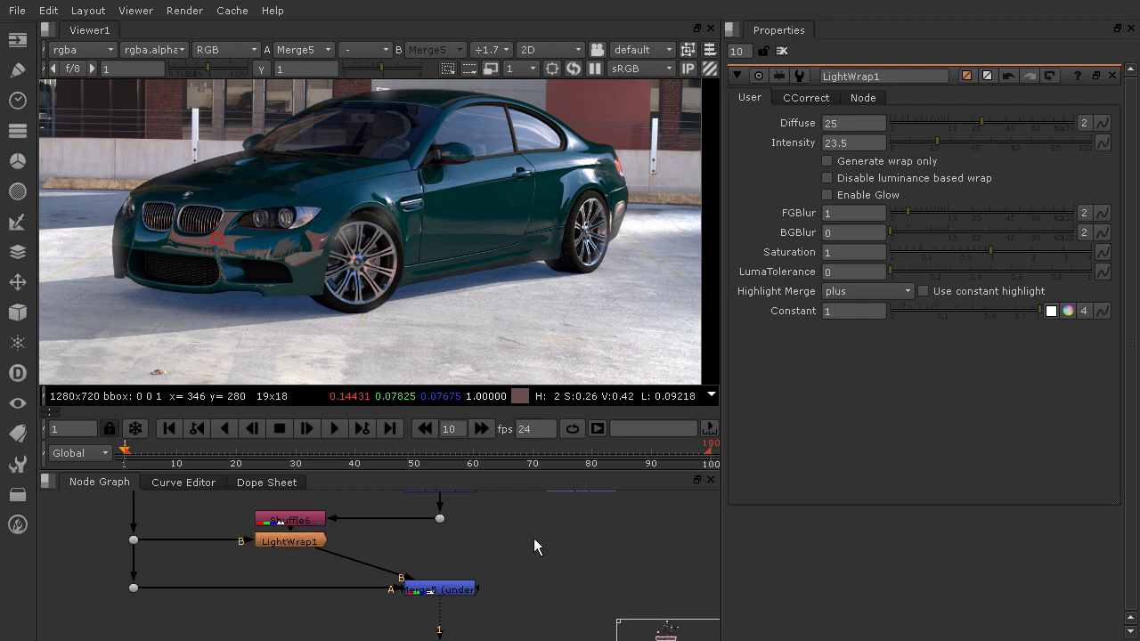
key(m)
drag(525, 539, 522, 559)
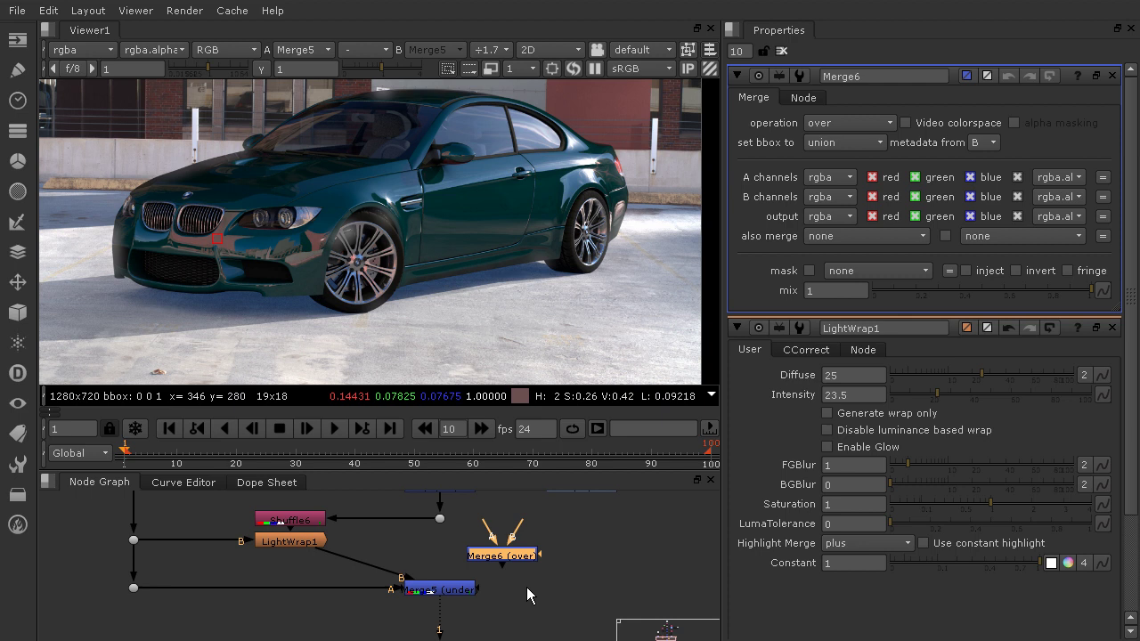
Step: Reconnect Merge5's B input from LightWrap1 to the dot below Merge4
scroll(468, 521, down, 3)
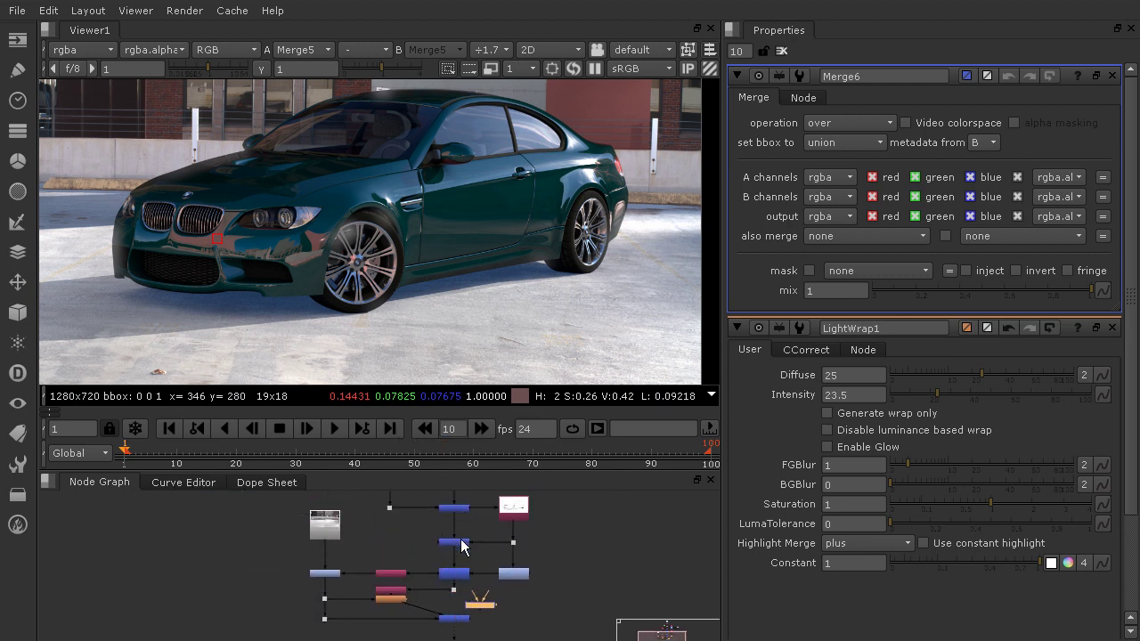
scroll(478, 616, up, 3)
scroll(479, 614, up, 2)
middle_drag(529, 572, 538, 579)
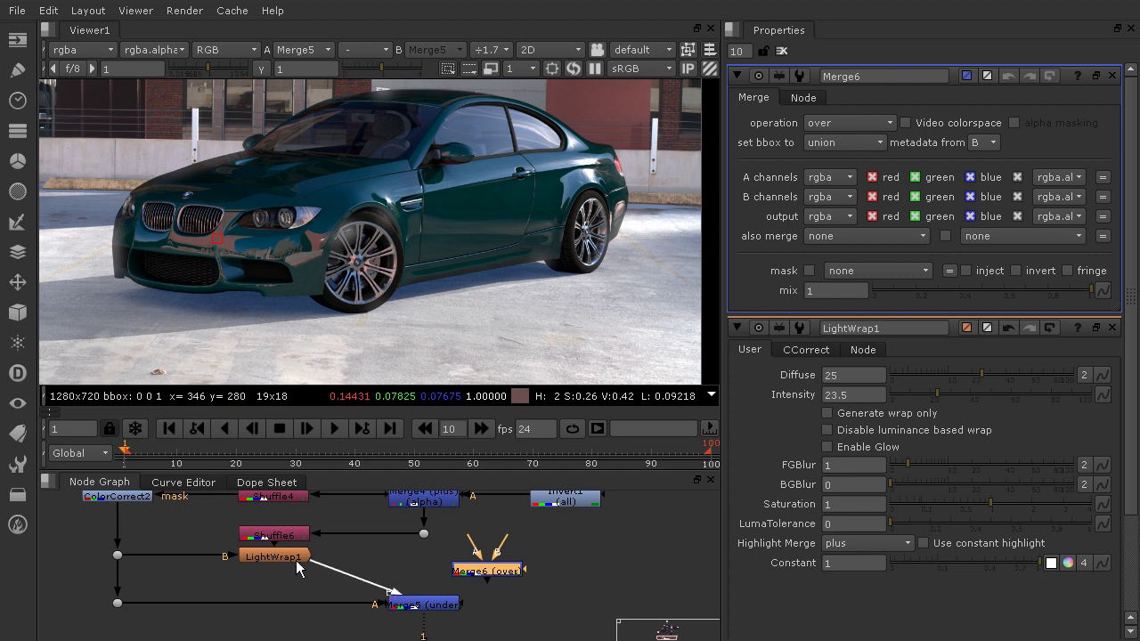
drag(391, 592, 425, 537)
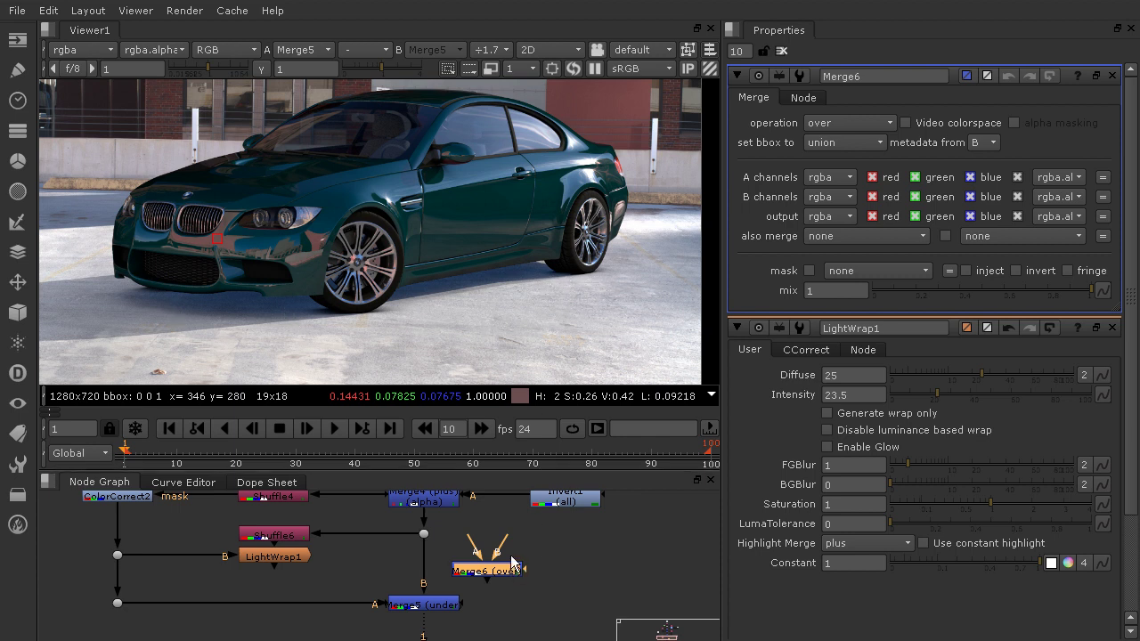
Step: Insert Merge6 between the dot and Merge5 with LightWrap1 as its A input, and align LightWrap1 and its B-input dot with Merge6
drag(503, 577, 274, 556)
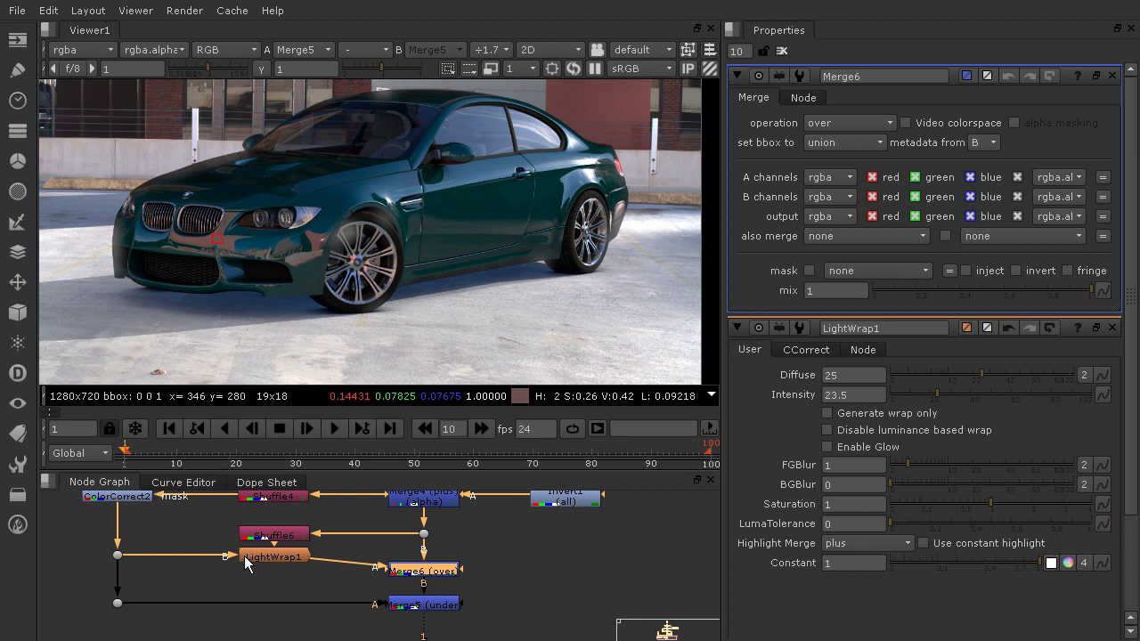
click(245, 558)
drag(246, 562, 238, 568)
drag(115, 559, 115, 574)
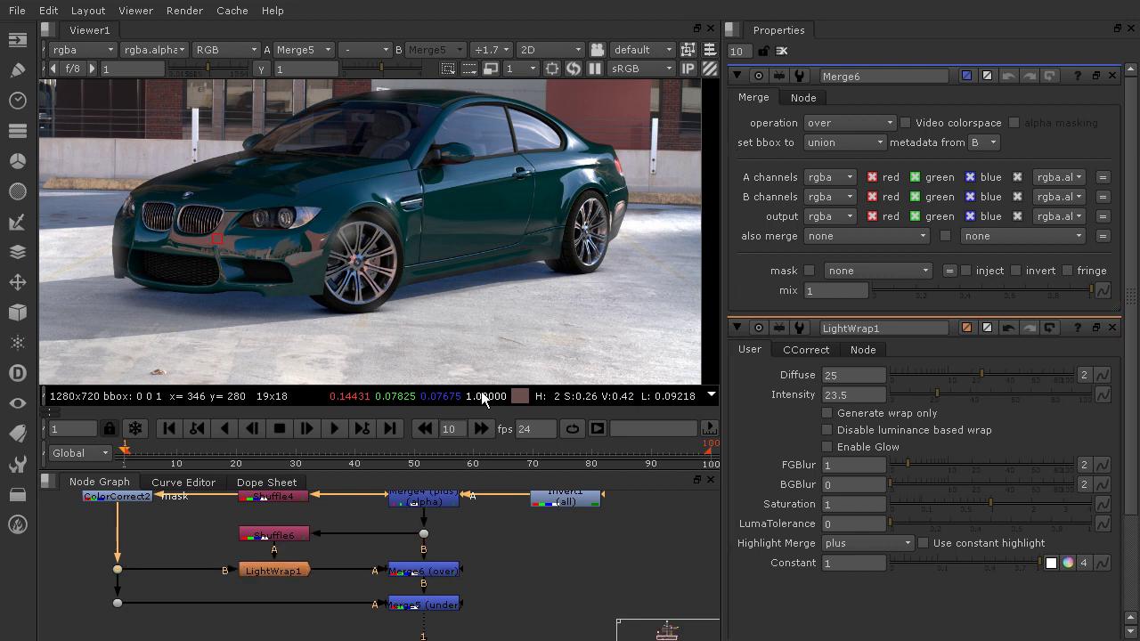
Step: Try the plus operation on Merge6 and restore it to over
mouse_move(496, 410)
click(425, 571)
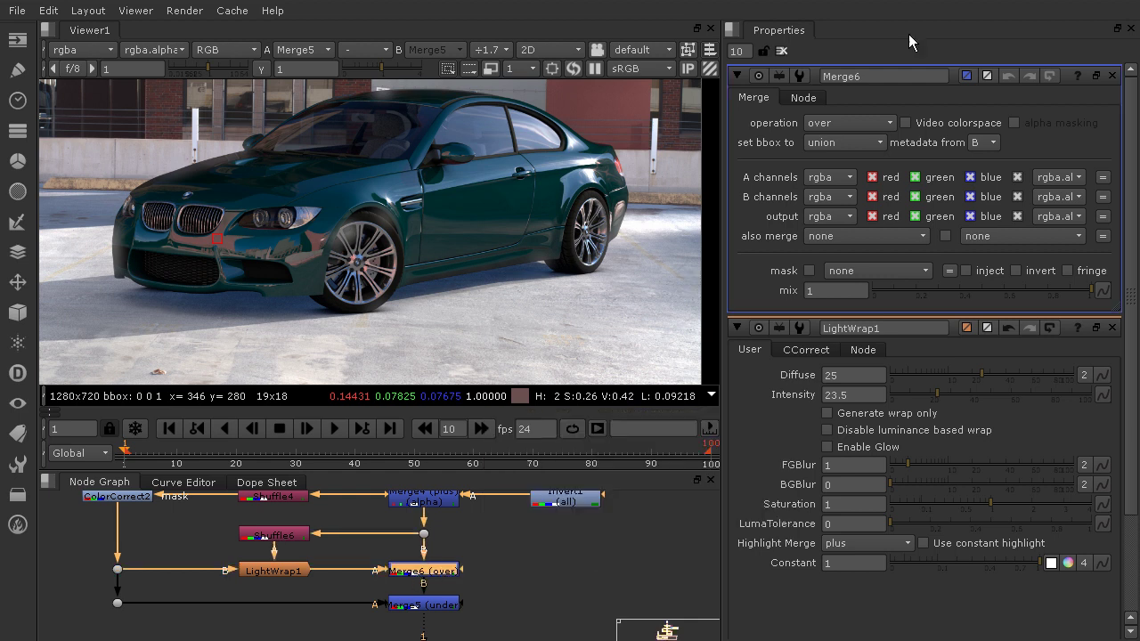
click(884, 122)
click(840, 129)
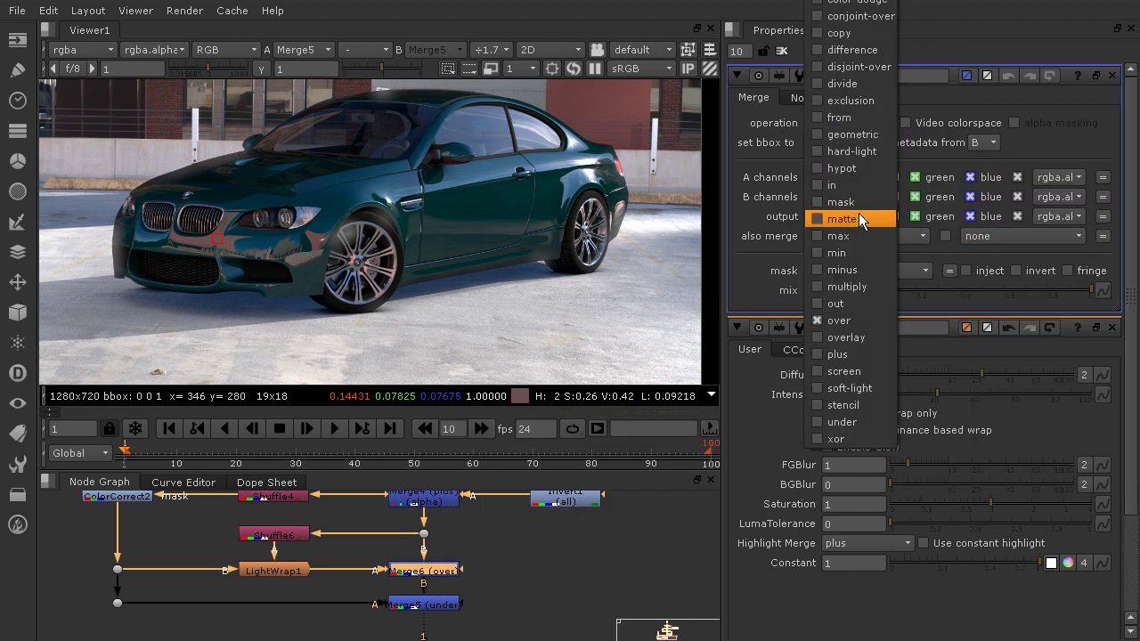
click(817, 354)
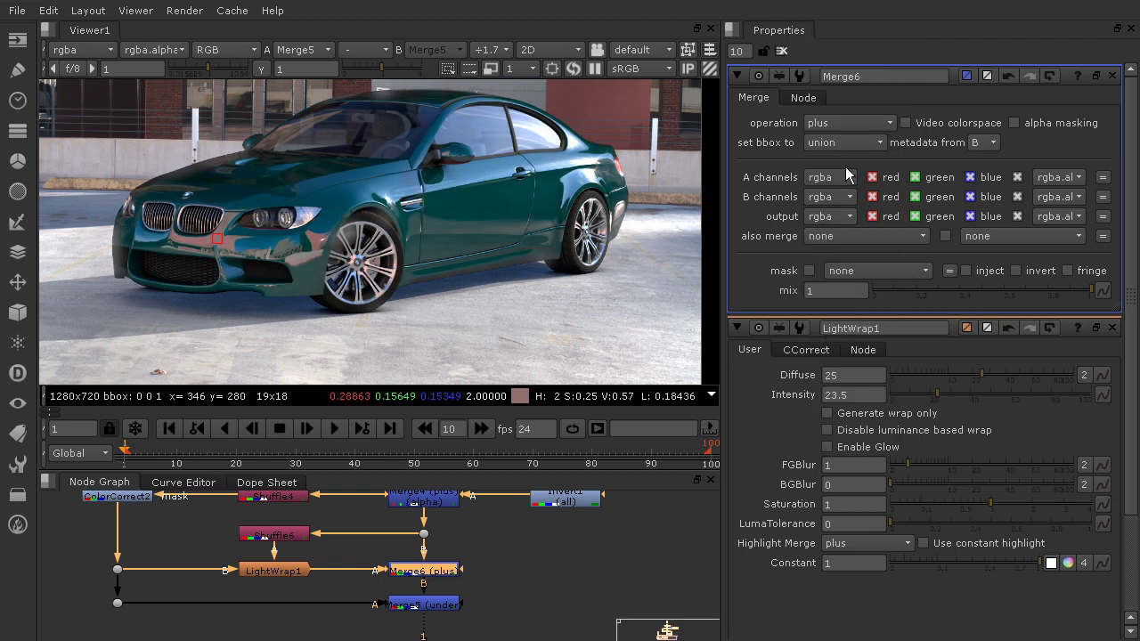
click(859, 122)
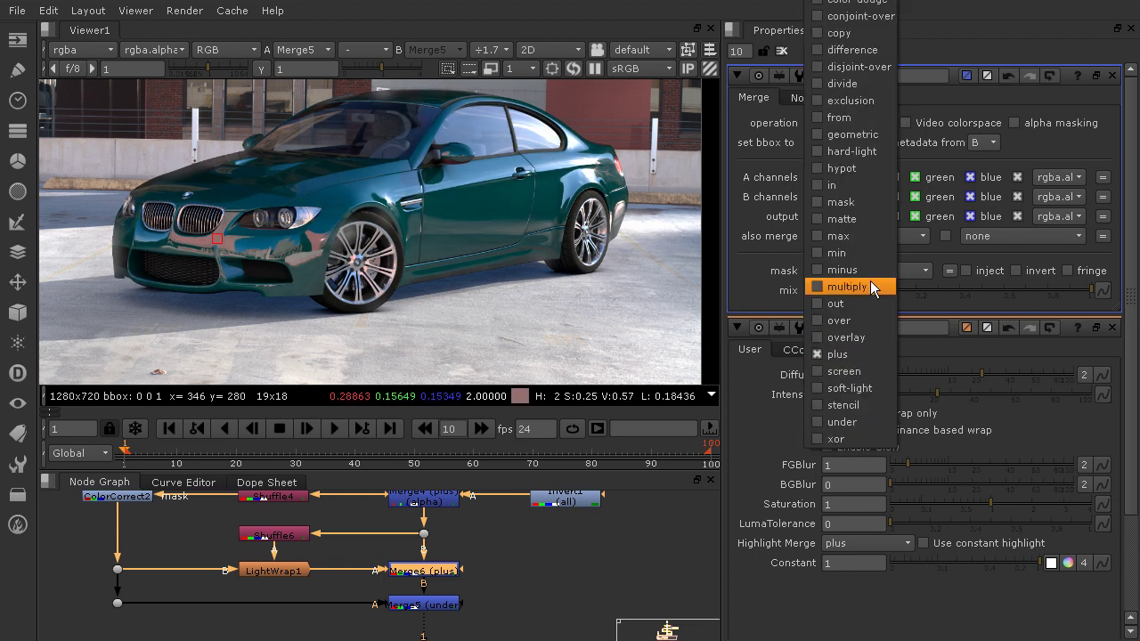
click(839, 321)
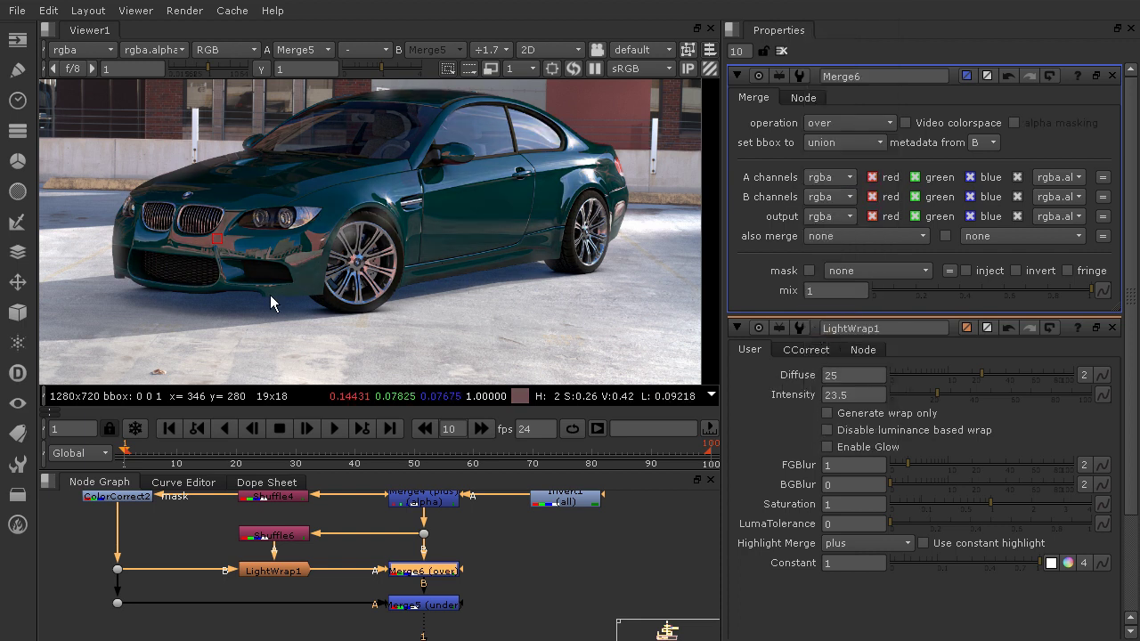
Step: Examine the light wrap along the car's edges at the side sill, rear window, tail light and hood
scroll(433, 222, down, 3)
scroll(431, 218, up, 3)
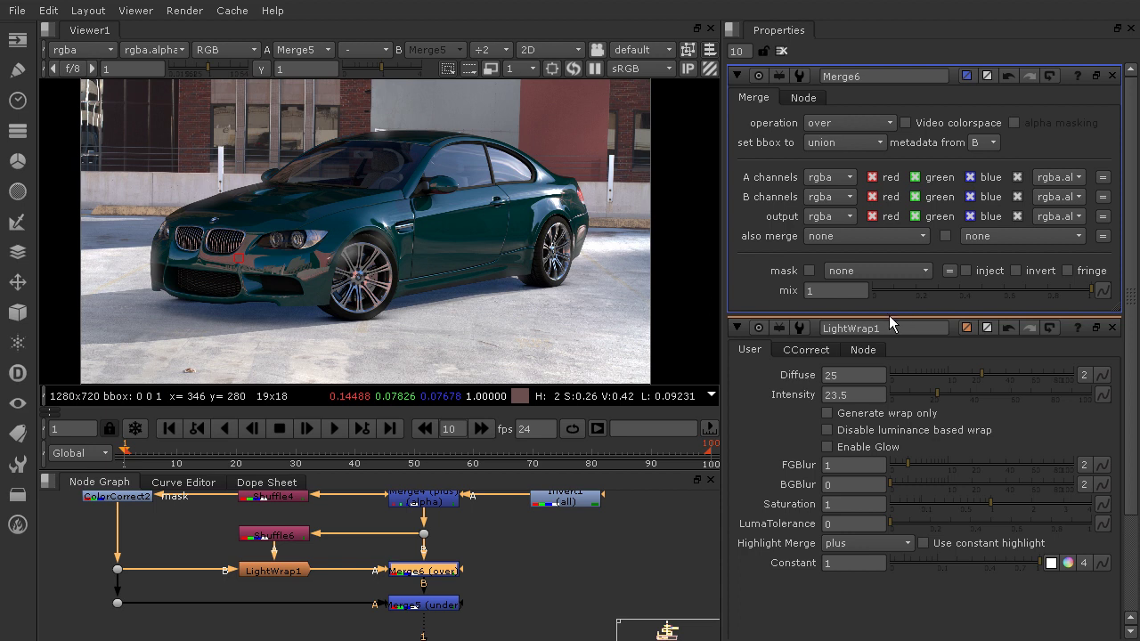
scroll(519, 289, up, 5)
scroll(481, 262, up, 4)
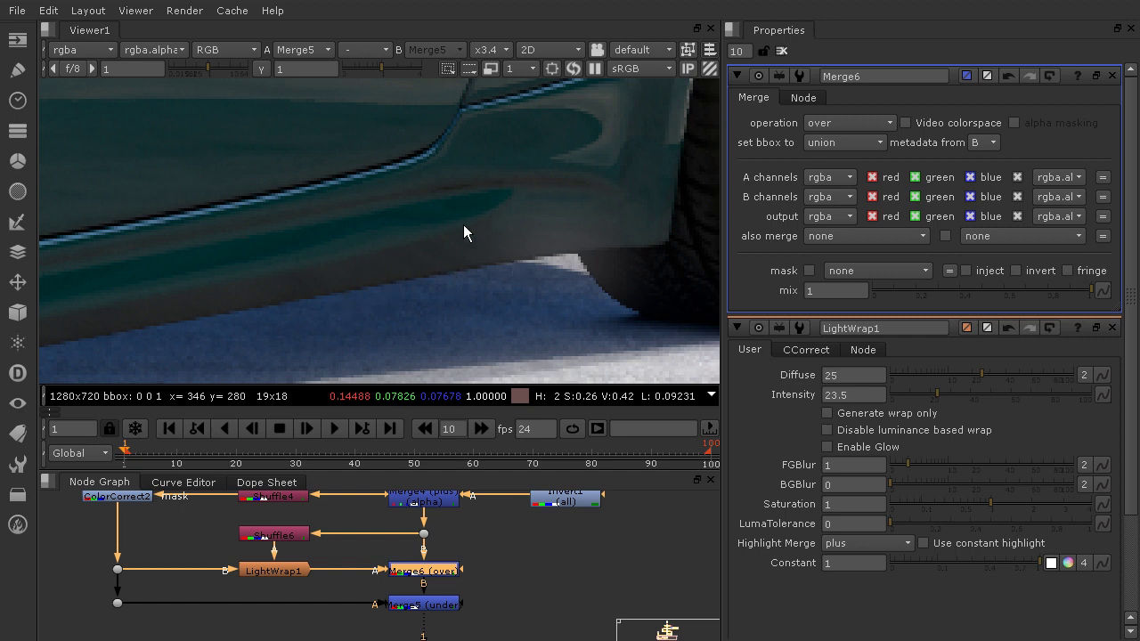
scroll(464, 234, down, 9)
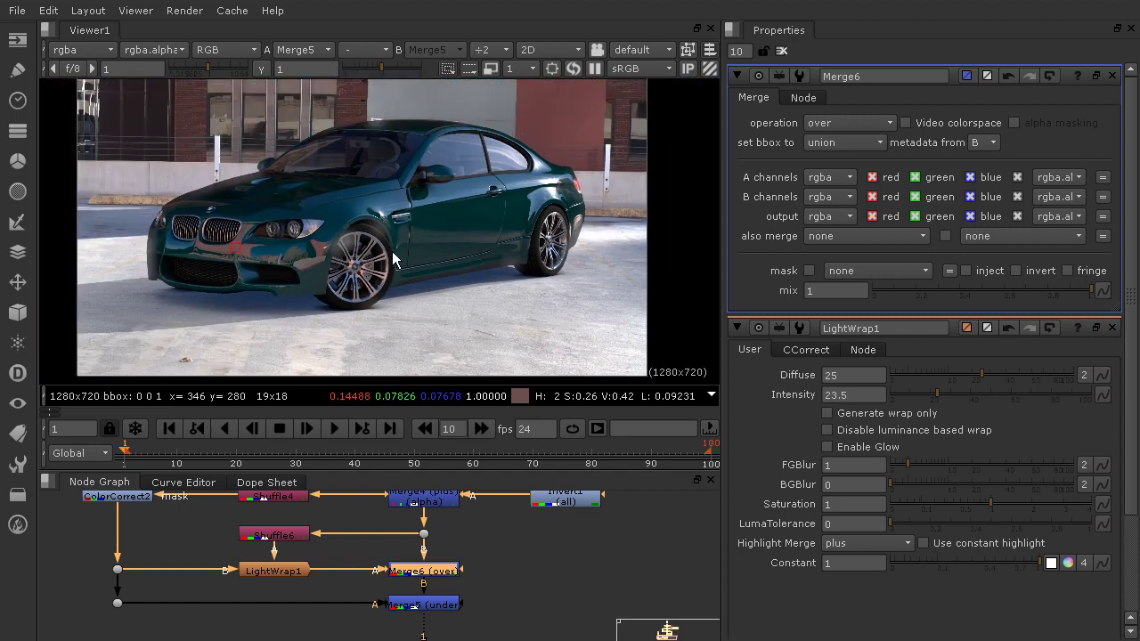
scroll(499, 219, up, 4)
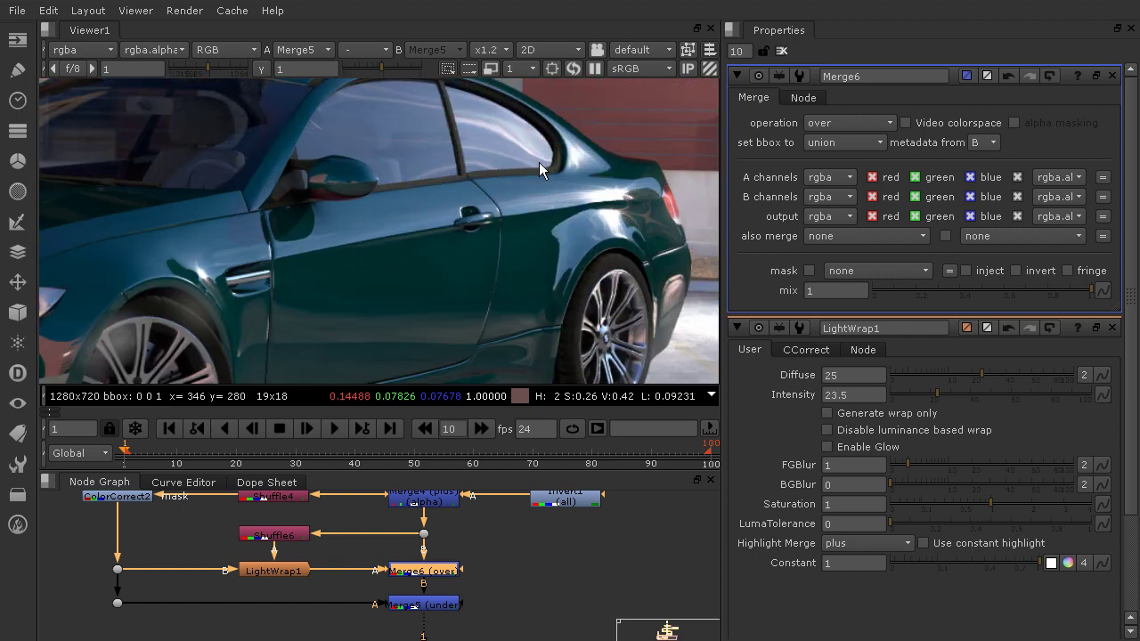
middle_drag(505, 138, 593, 206)
scroll(592, 203, up, 3)
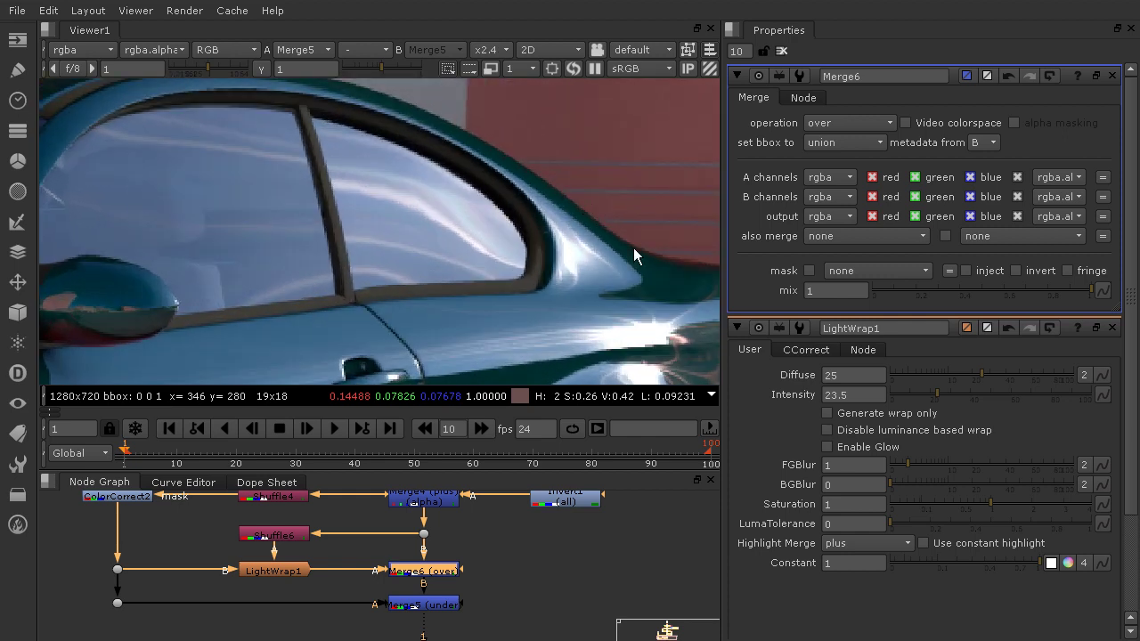
middle_drag(634, 247, 479, 249)
scroll(553, 256, up, 2)
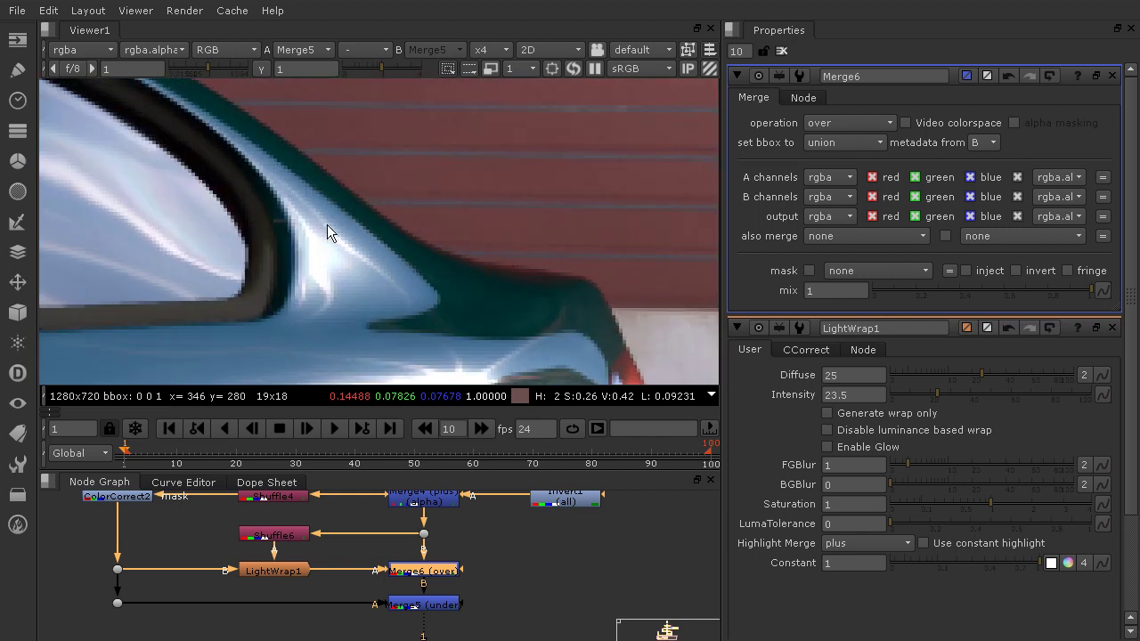
middle_drag(551, 329, 335, 191)
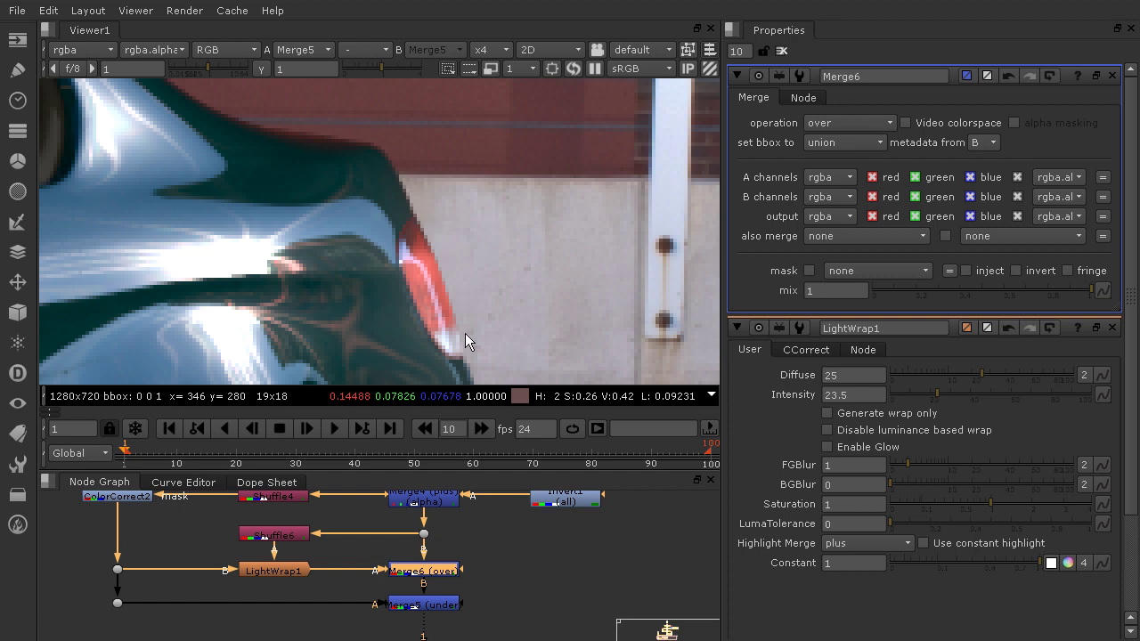
middle_drag(204, 209, 429, 167)
scroll(602, 204, down, 6)
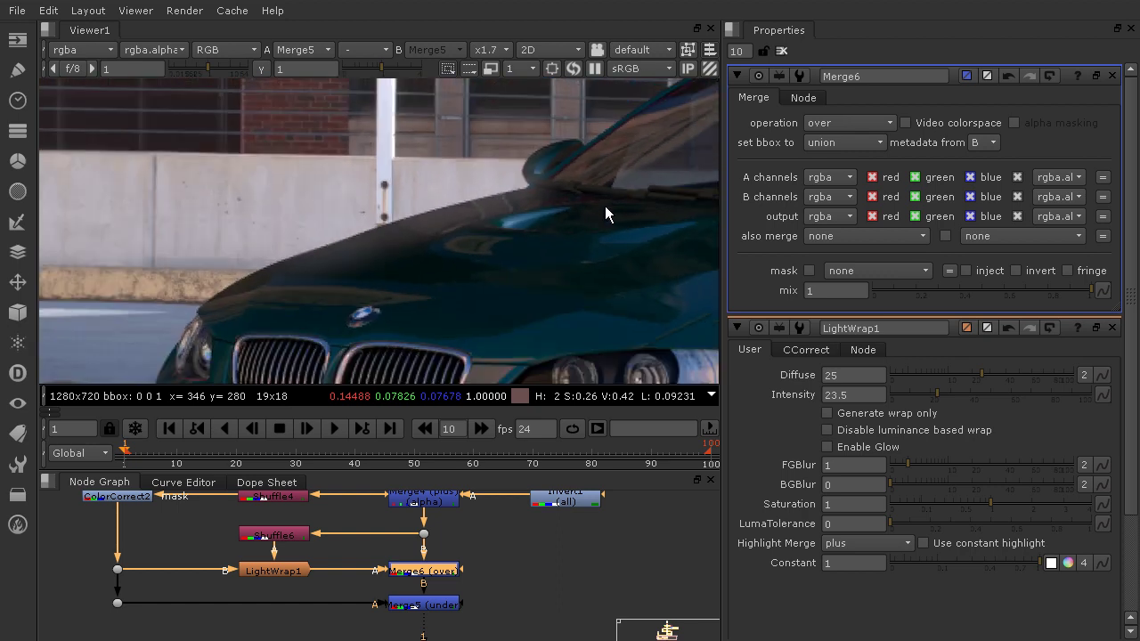
middle_drag(624, 212, 363, 214)
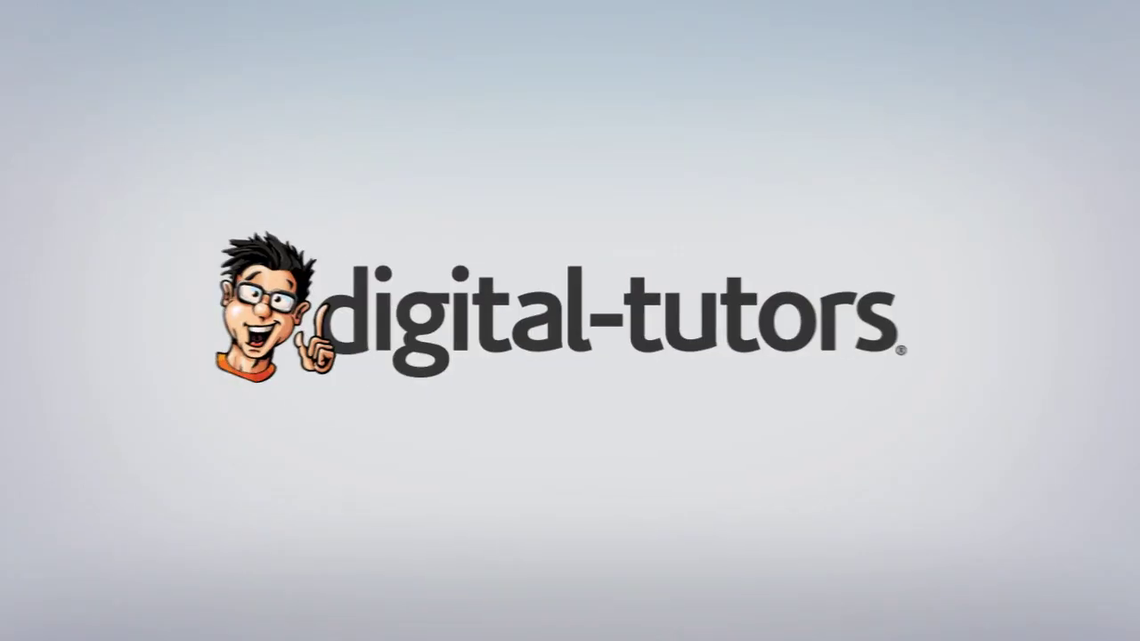